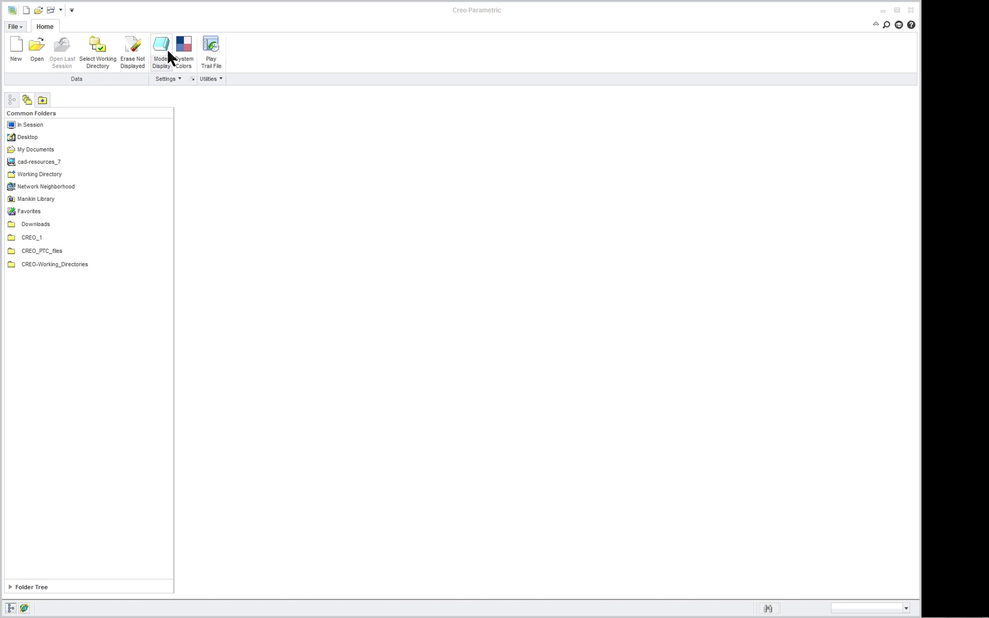
Step: Open brackprt3.prt from the 20-Bracket folder inside Projects
left_click(36, 47)
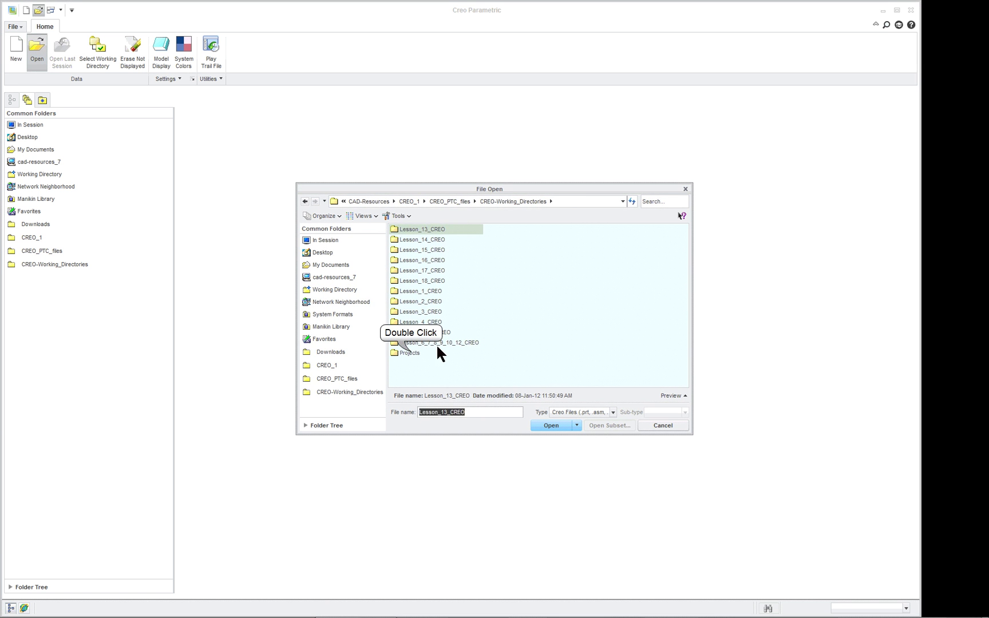
double_click(411, 352)
double_click(413, 309)
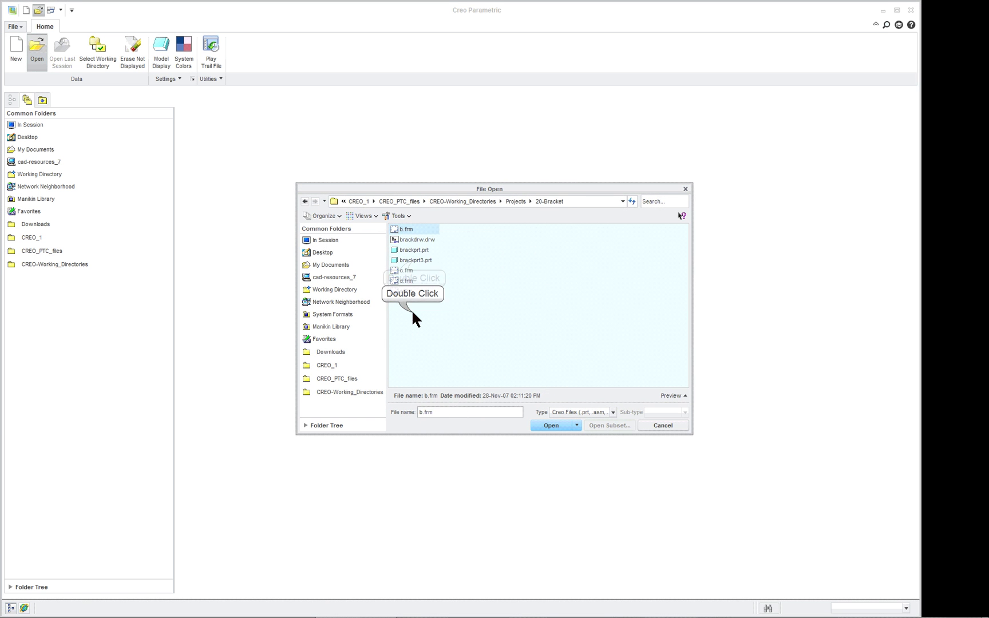
double_click(415, 261)
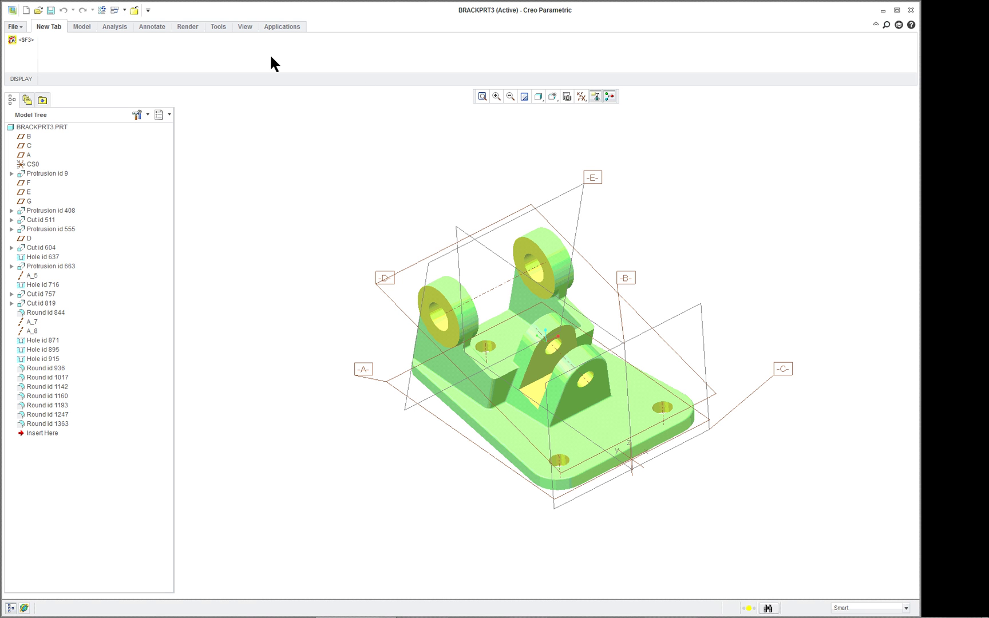
Step: Remove the custom DISPLAY group and the custom New Tab from the ribbon
right_click(14, 41)
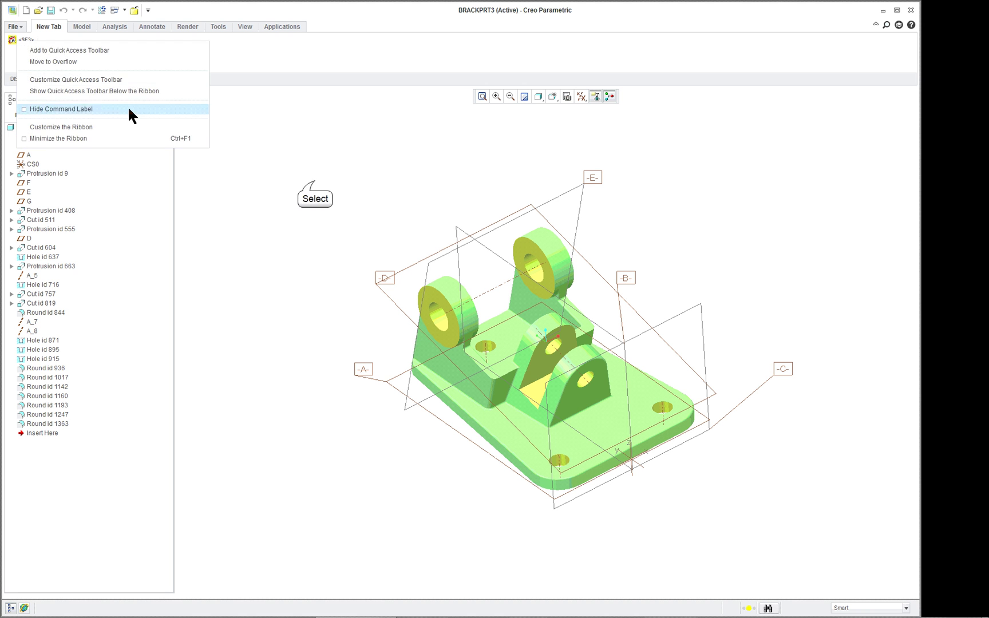
left_click(129, 109)
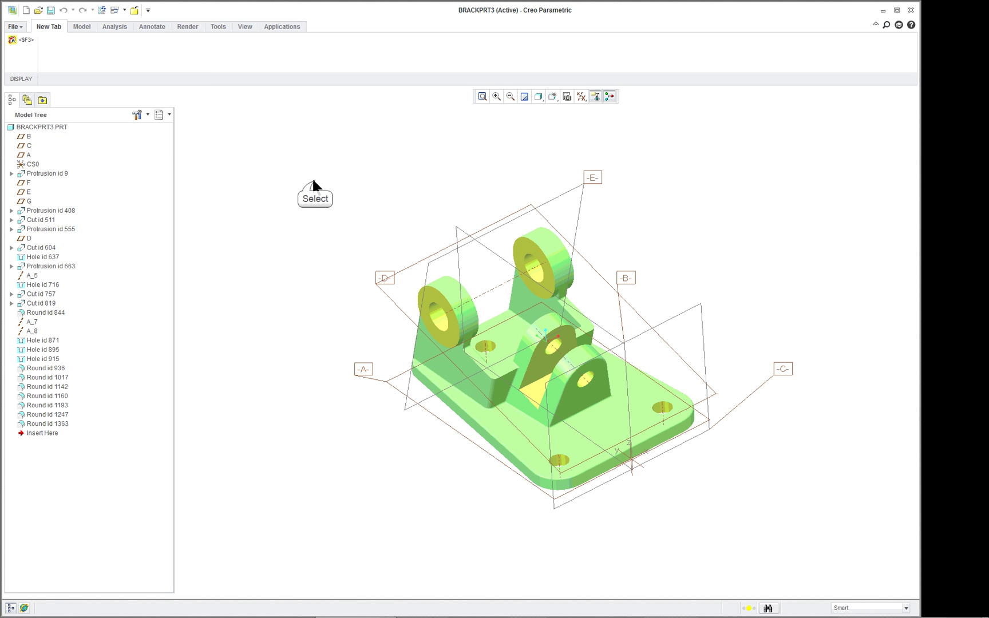
left_click(15, 28)
left_click(45, 258)
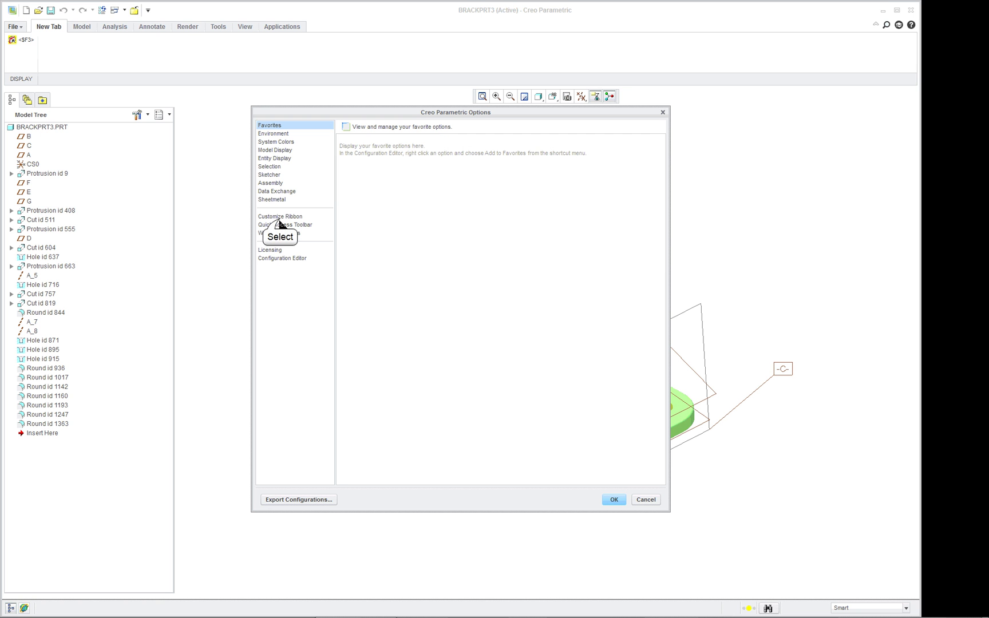
left_click(280, 217)
right_click(403, 173)
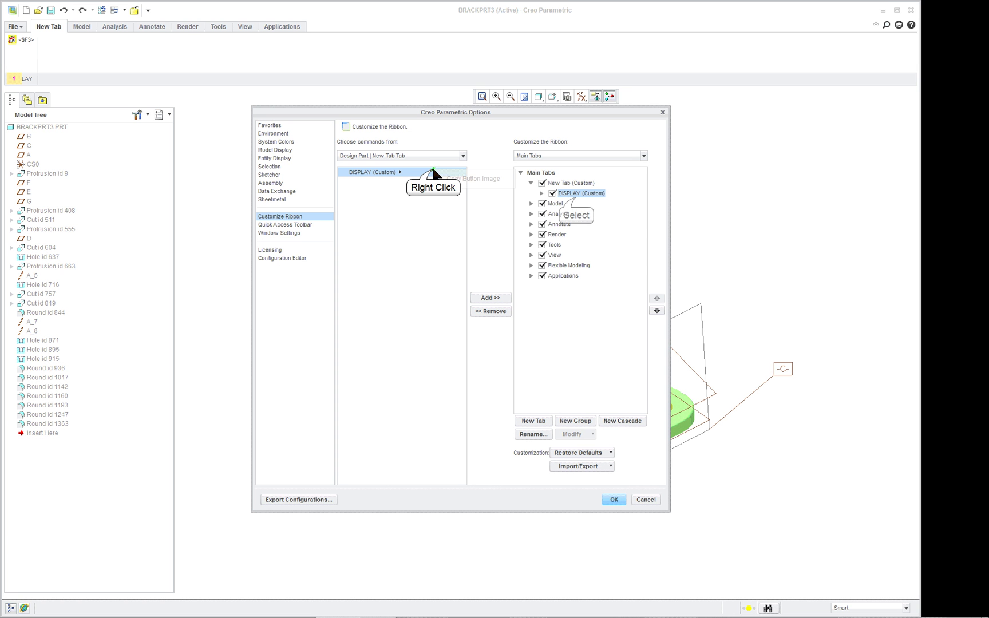
right_click(465, 173)
right_click(579, 195)
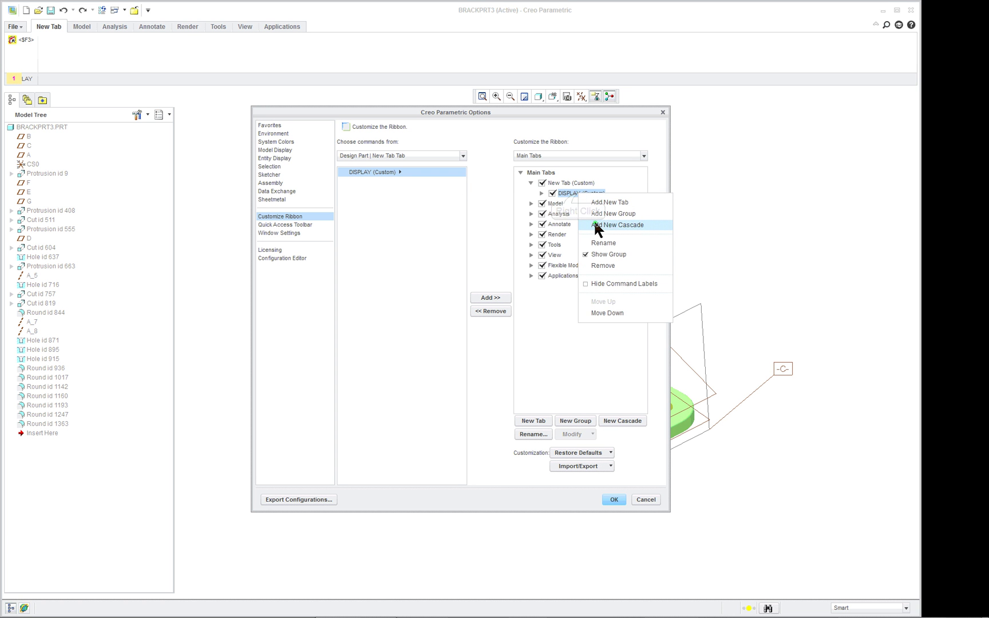
left_click(603, 266)
right_click(581, 183)
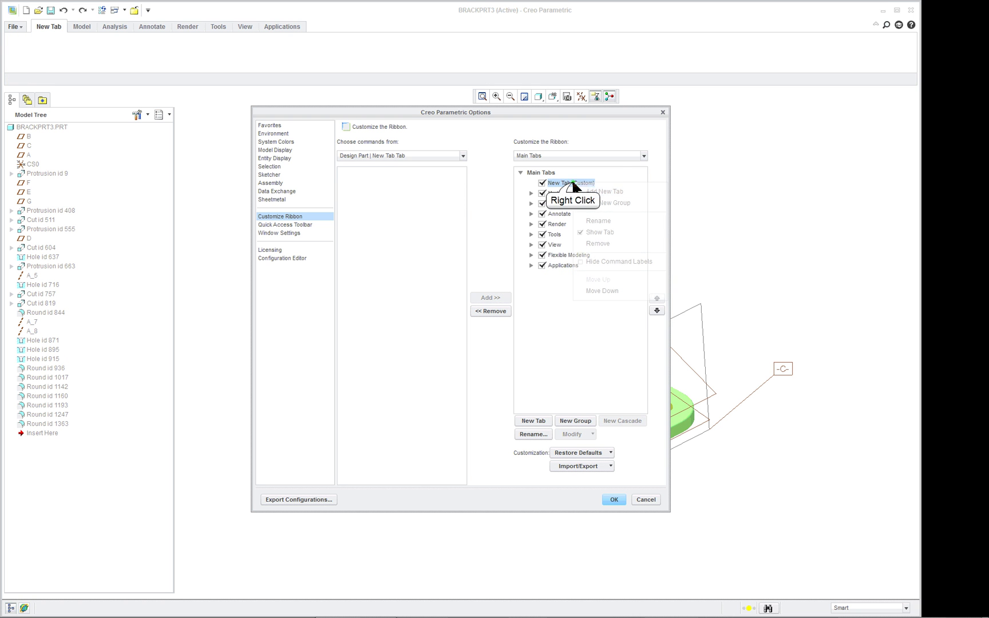
left_click(592, 239)
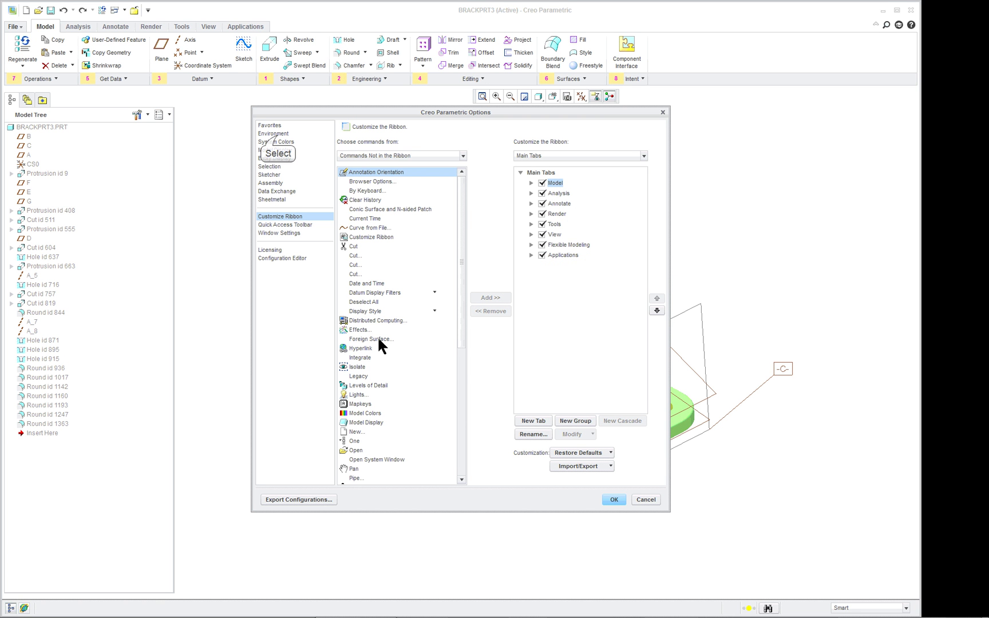
Step: Create a new mapkey with key sequence $F2, name display and description setup_display
left_click(275, 133)
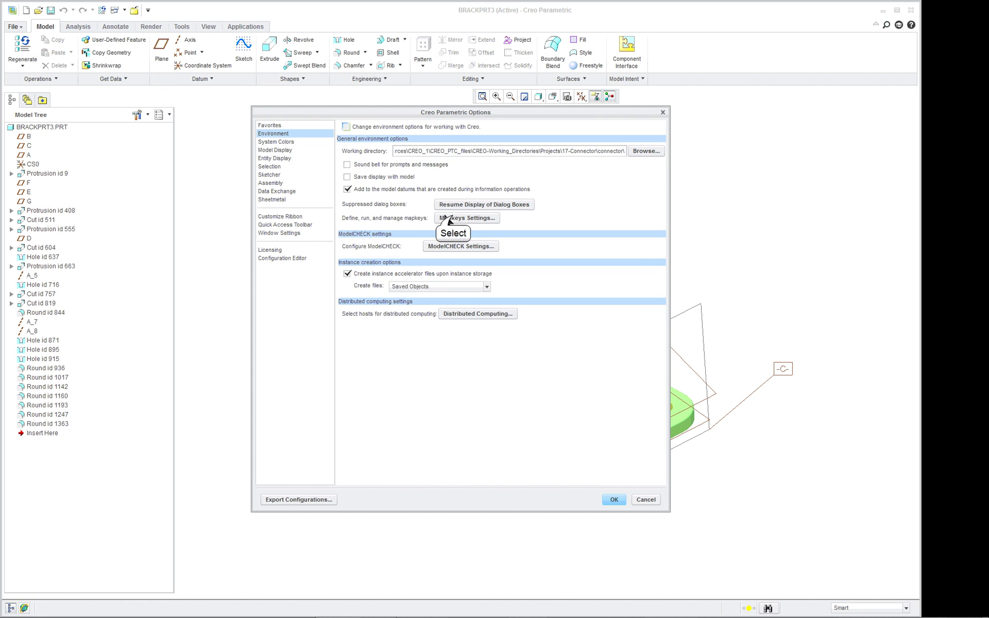
left_click(455, 218)
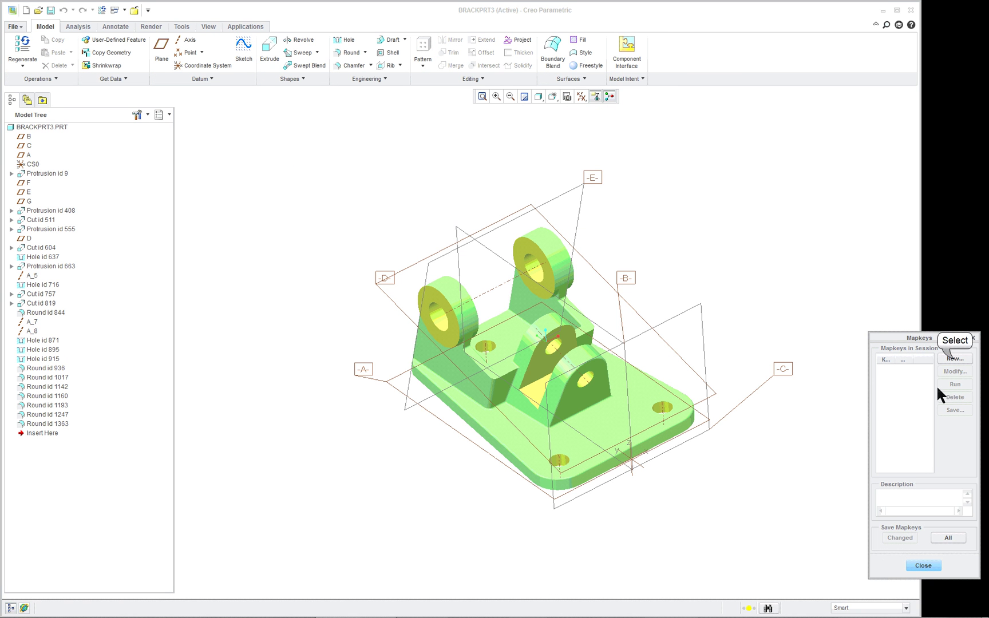
left_click(955, 360)
type("$F2")
left_click(897, 424)
type("display")
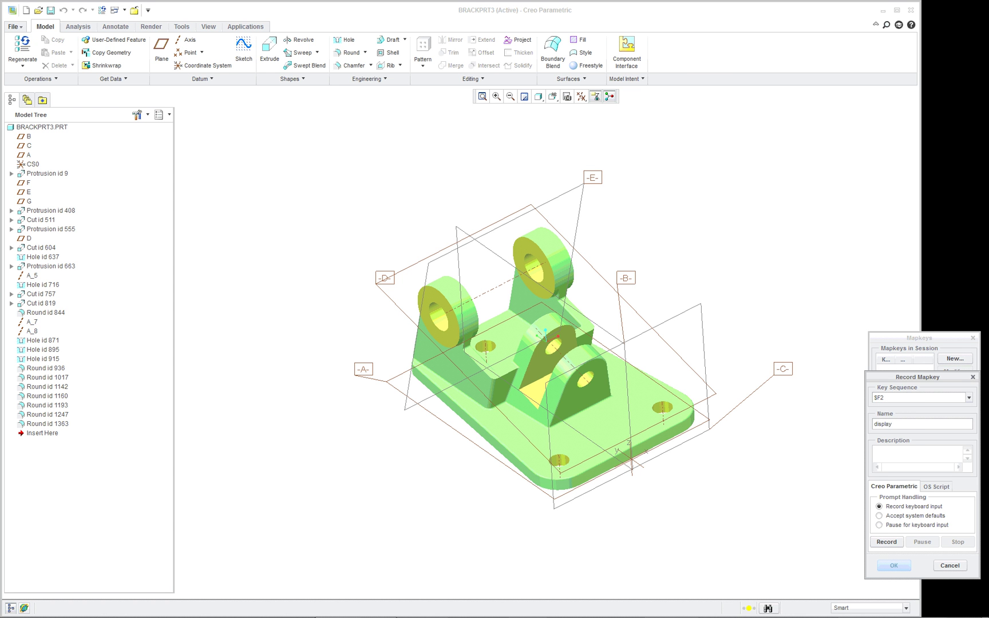
left_click(900, 455)
type("setup_display")
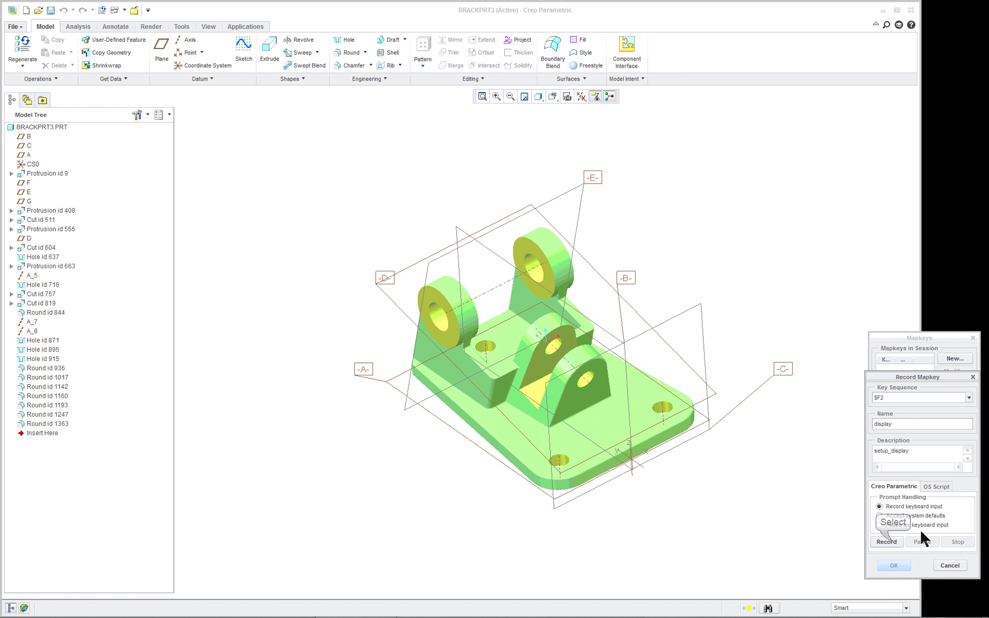
Step: Start recording the mapkey and turn on saving the display with the model in the environment options
left_click(891, 541)
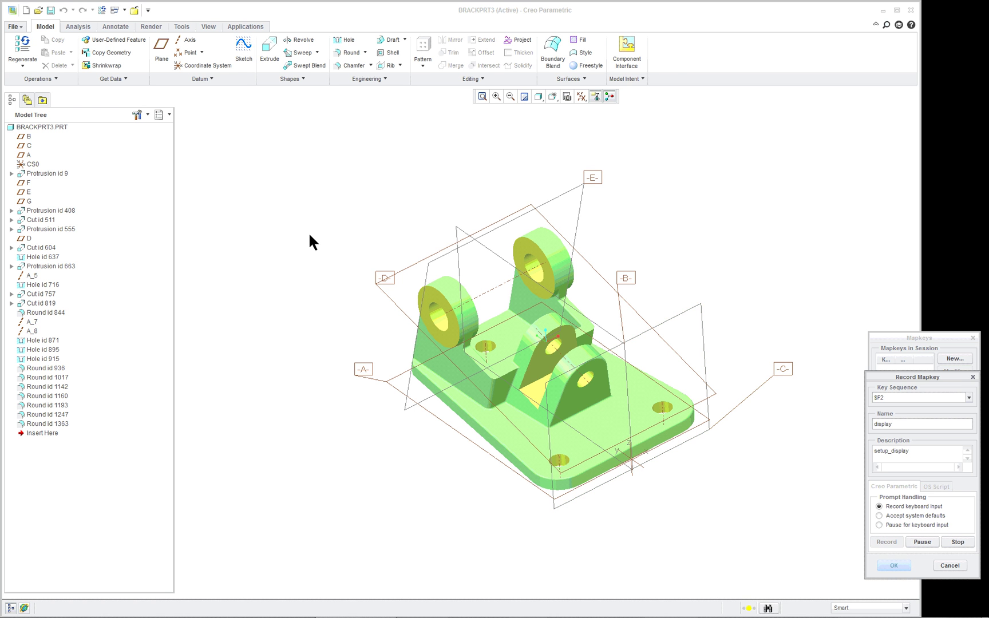
left_click(14, 26)
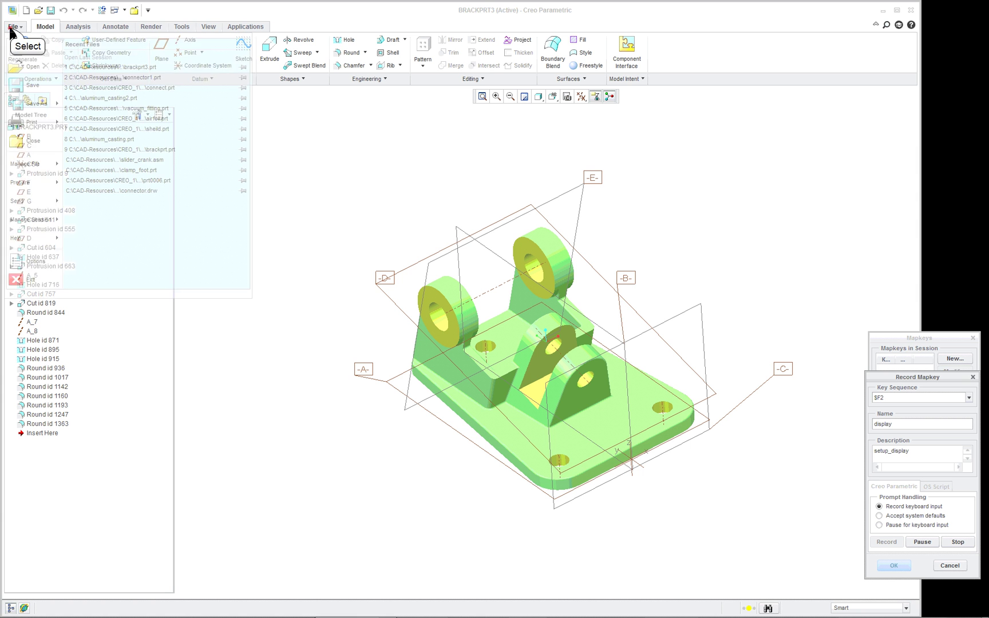
left_click(35, 261)
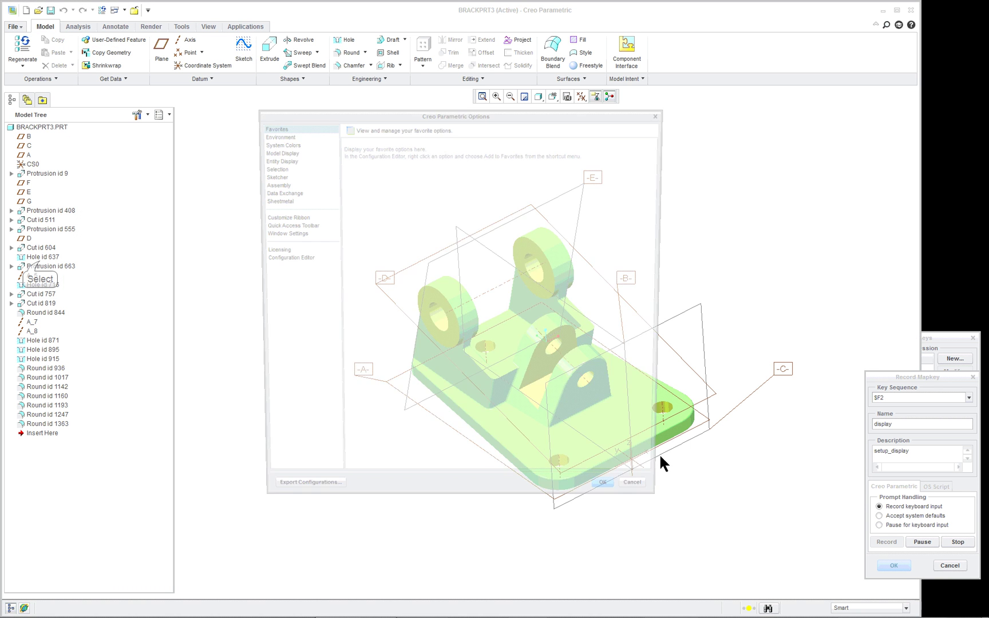
left_click(281, 135)
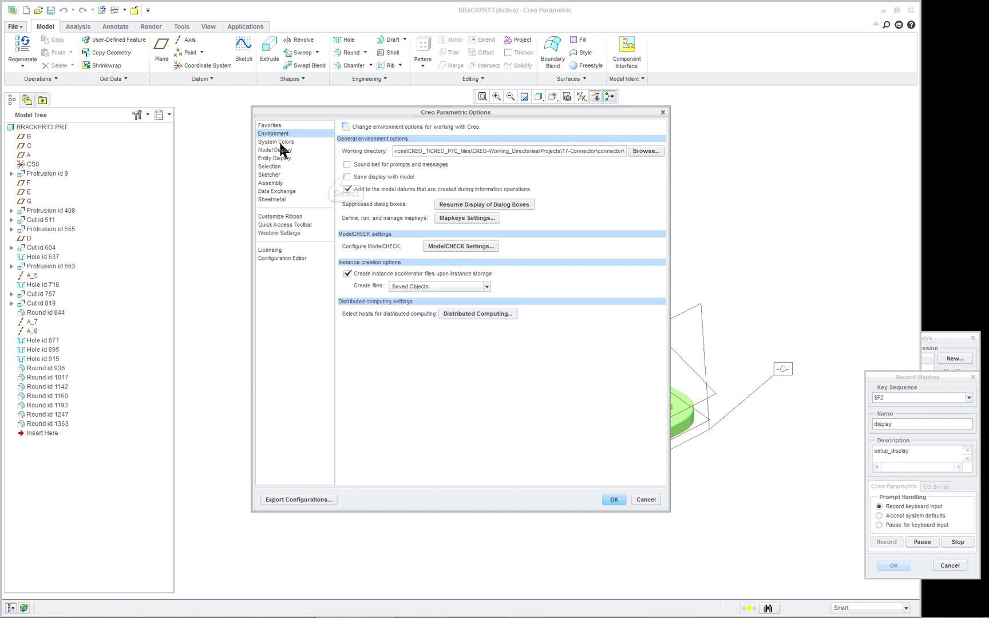
left_click(347, 176)
Step: Change the Datum graphics color in the system colors to the dark red theme color
left_click(282, 144)
left_click(394, 153)
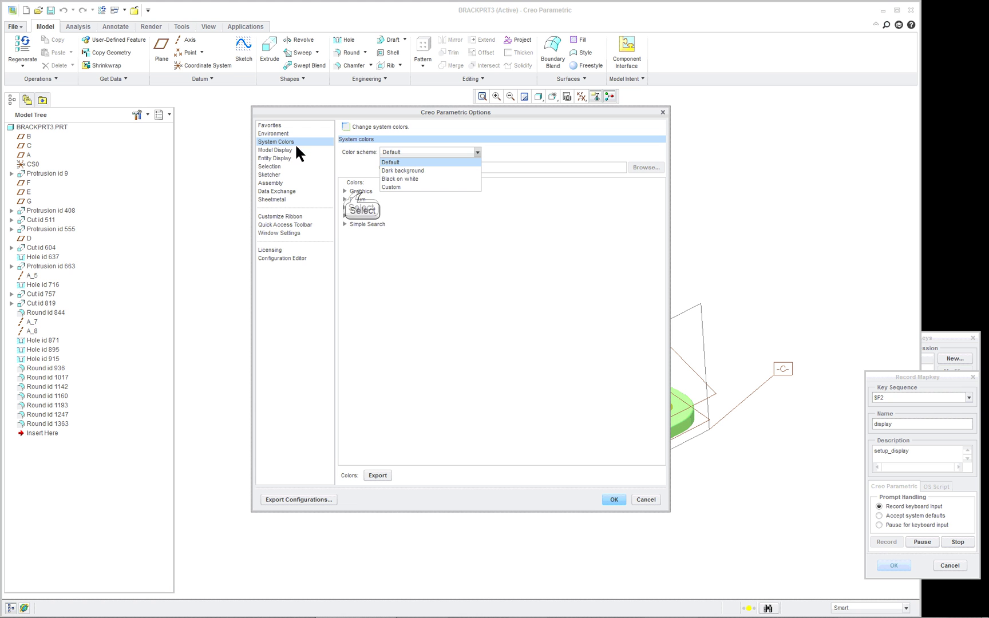
left_click(359, 191)
left_click(360, 191)
left_click(471, 203)
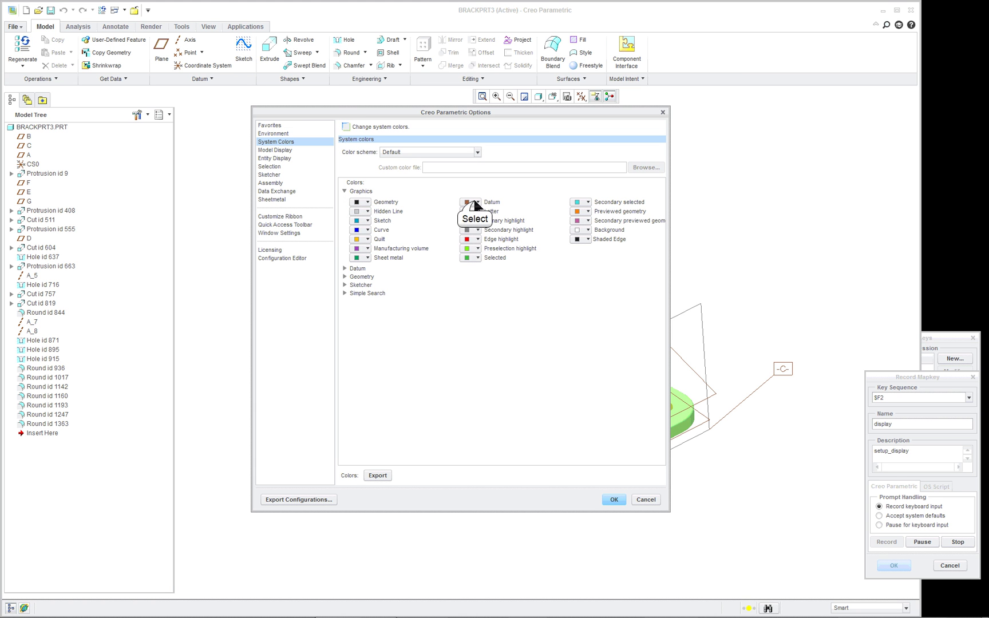
left_click(537, 265)
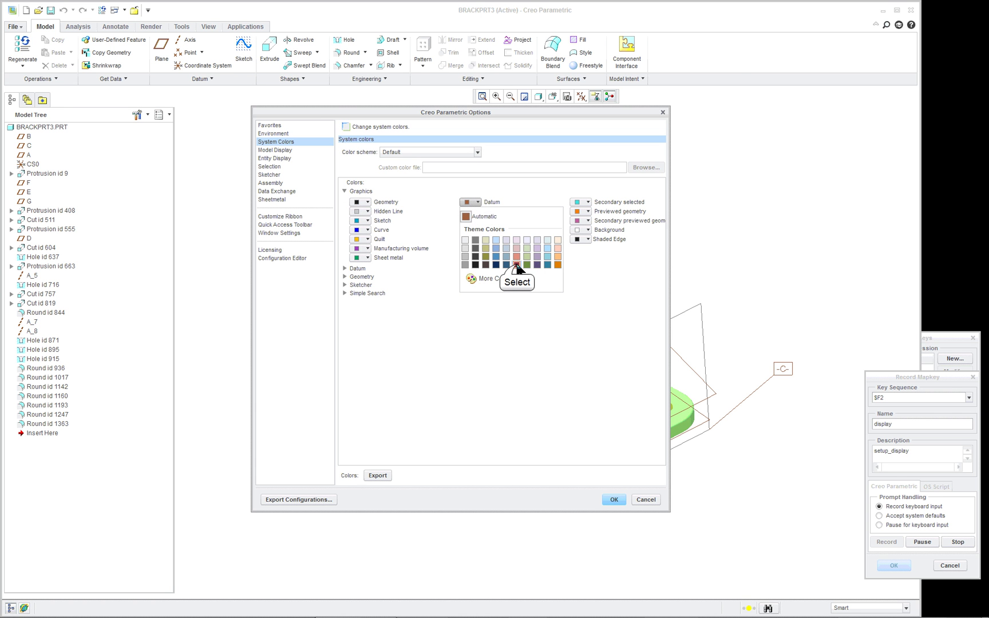
Step: Set the default model orientation to Isometric and the shade quality to 50 in the model display options
left_click(275, 157)
left_click(441, 152)
left_click(440, 155)
left_click(446, 166)
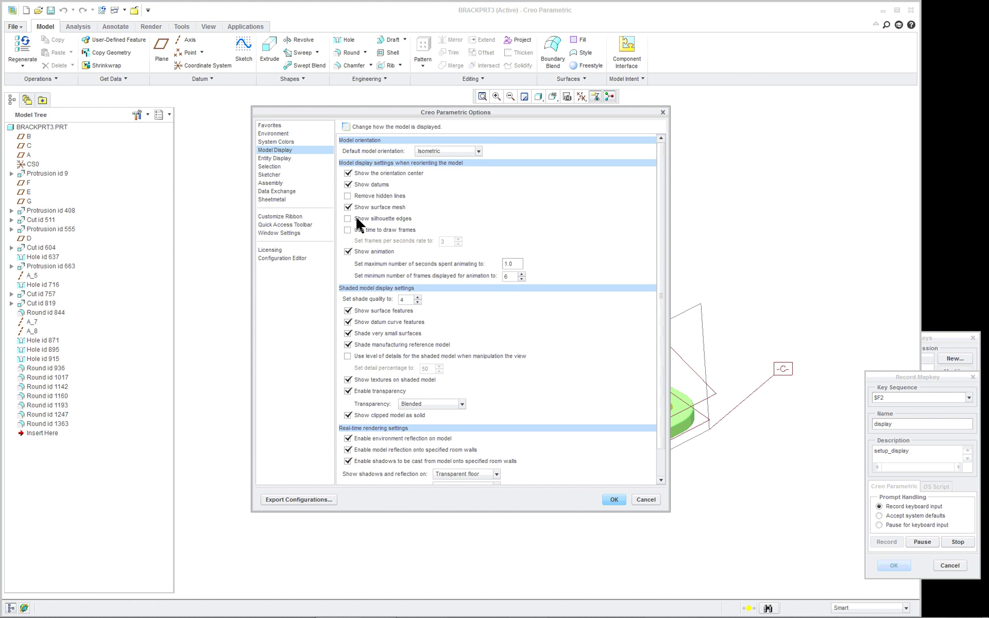
left_click(407, 300)
left_click(417, 297)
scroll(488, 291, "down", 1)
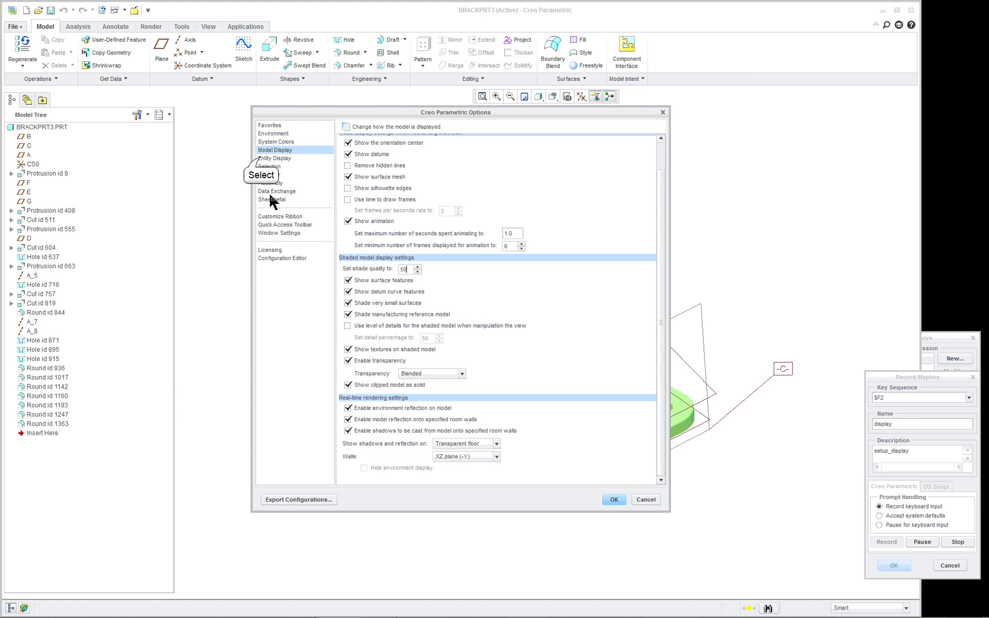
Step: Set edge quality to Very High and tangent edges to Dimmed, and turn on smooth lines in the entity display options
left_click(274, 158)
left_click(445, 165)
left_click(447, 221)
left_click(446, 178)
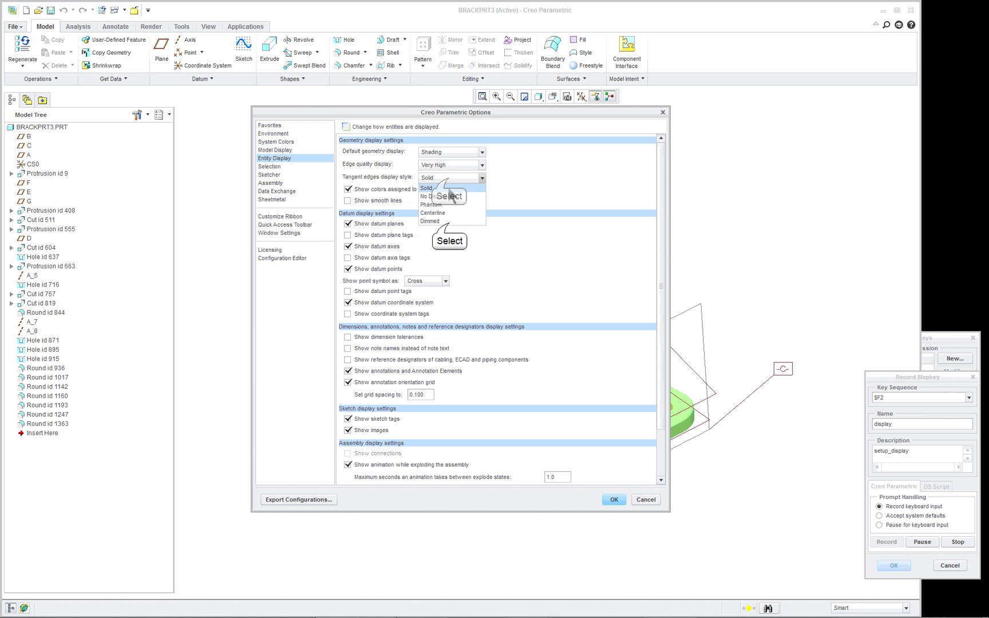
left_click(438, 221)
left_click(347, 201)
Step: Turn on the tags for datum planes, datum axes, datum points and coordinate systems
left_click(347, 224)
left_click(348, 246)
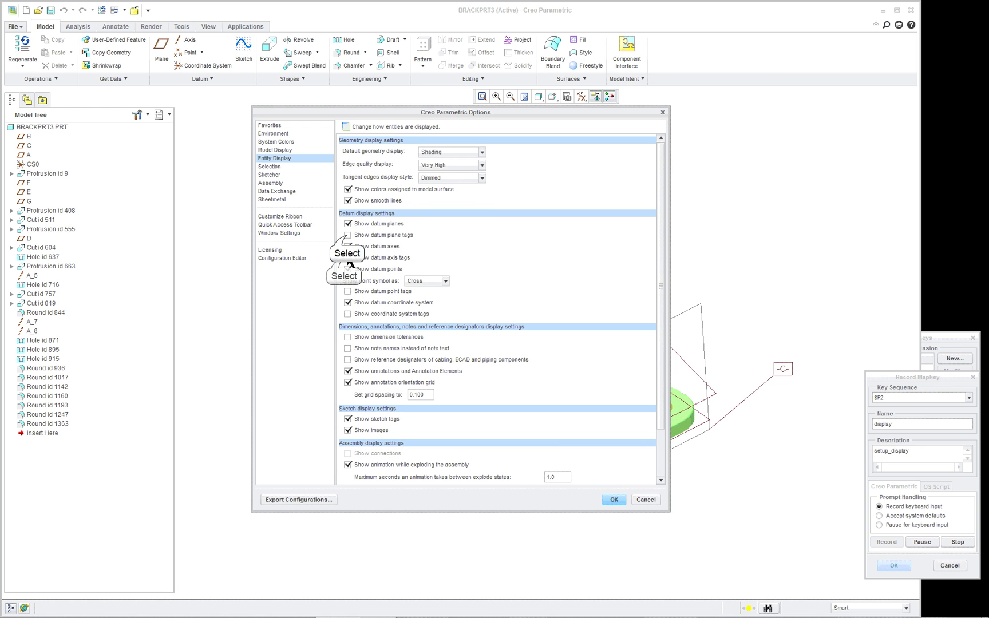
left_click(347, 291)
left_click(348, 314)
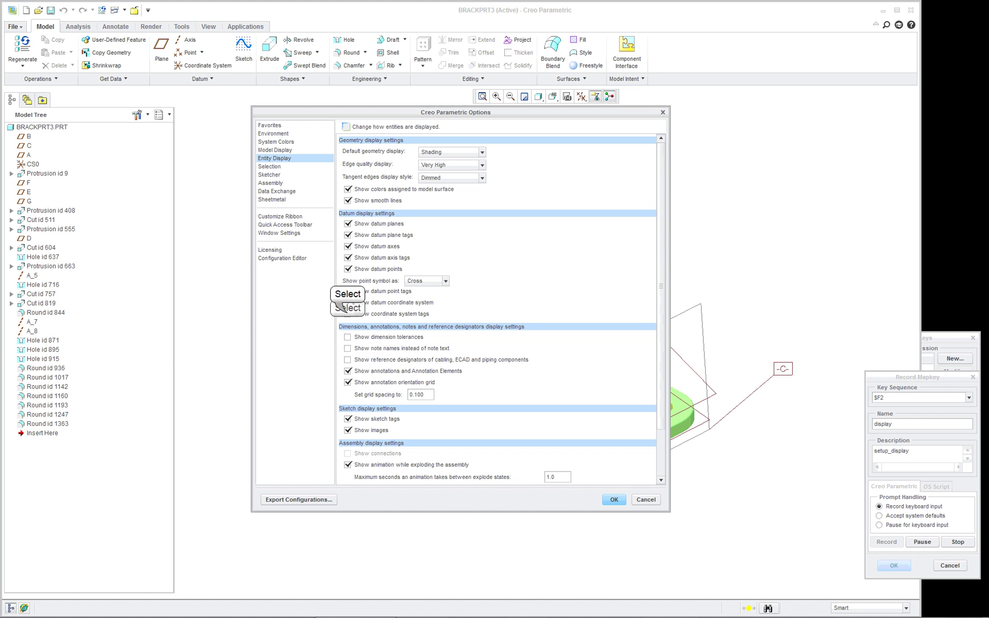
scroll(482, 376, "down", 3)
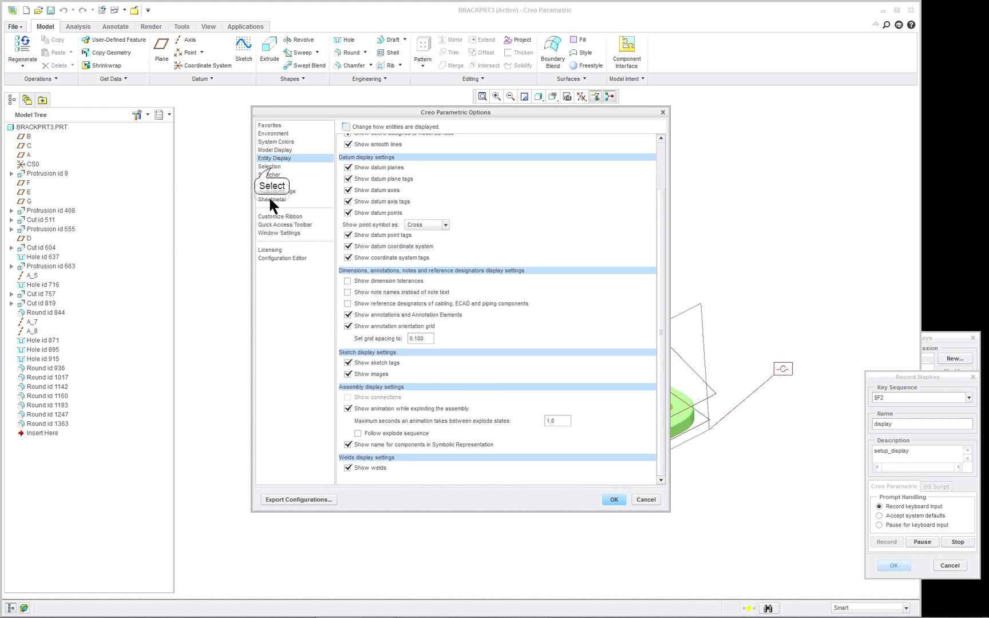
Step: Set sketcher dimensions to 4 decimal places and apply the options without saving them to a configuration file
left_click(269, 167)
left_click(271, 174)
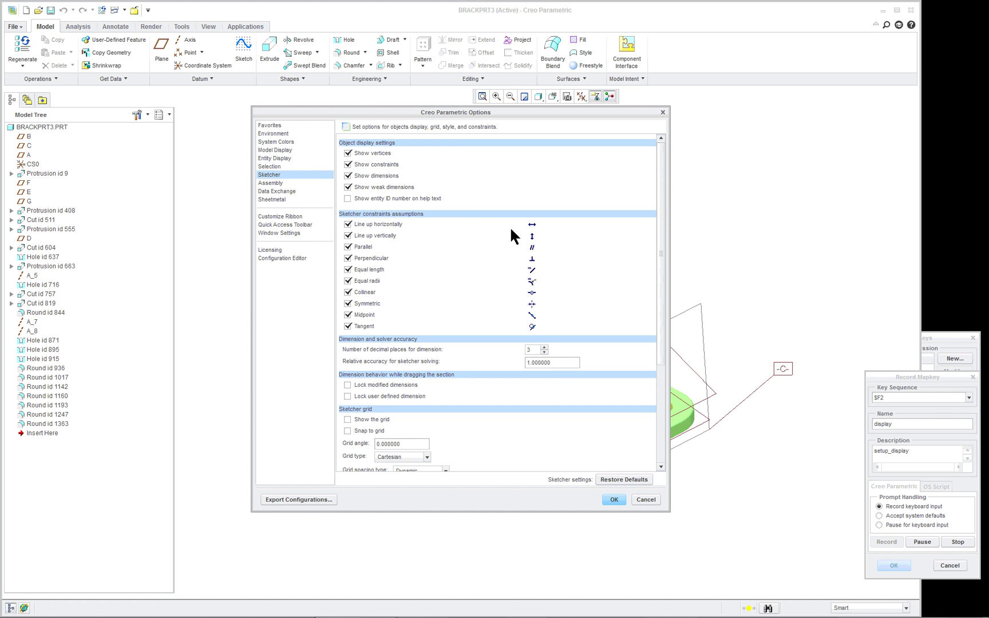
left_click(544, 347)
key("BackSpace")
type("4")
left_click(642, 499)
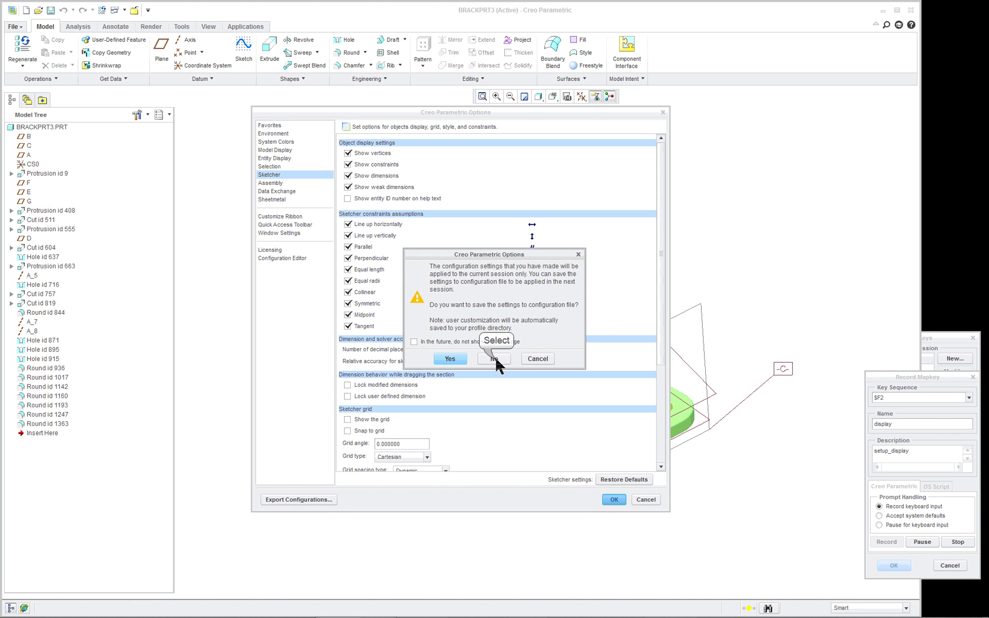
left_click(495, 358)
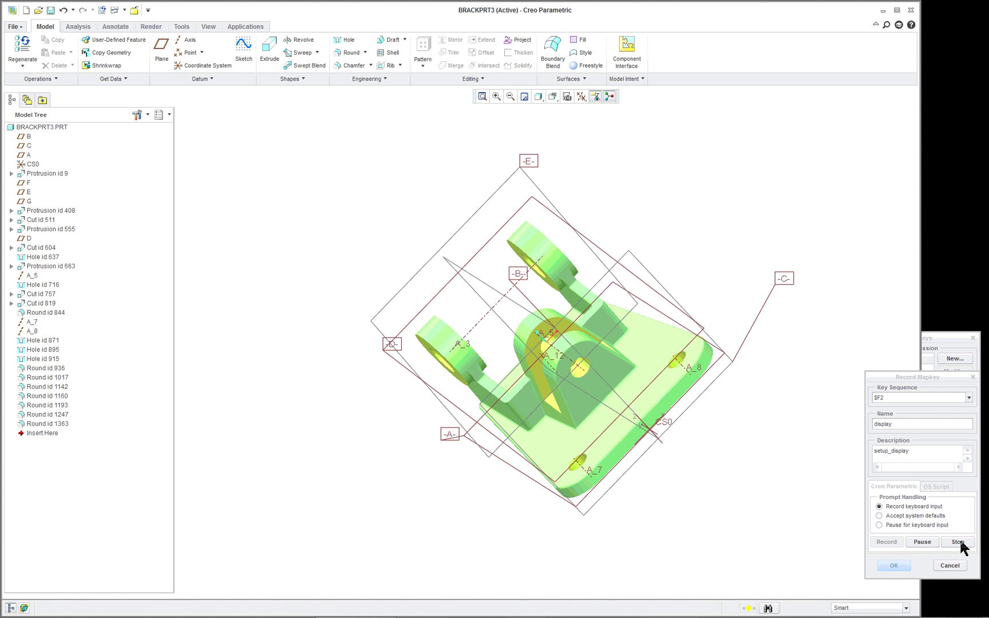
Step: Reorient the model to the standard orientation, apply the saved view ROT, and return to the standard orientation
left_click(210, 28)
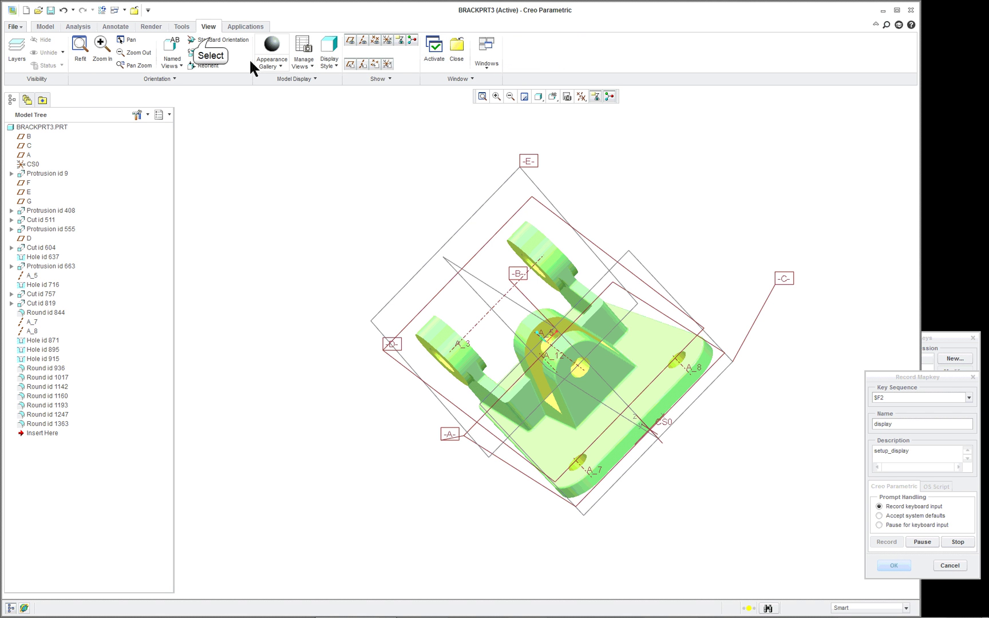
left_click(209, 39)
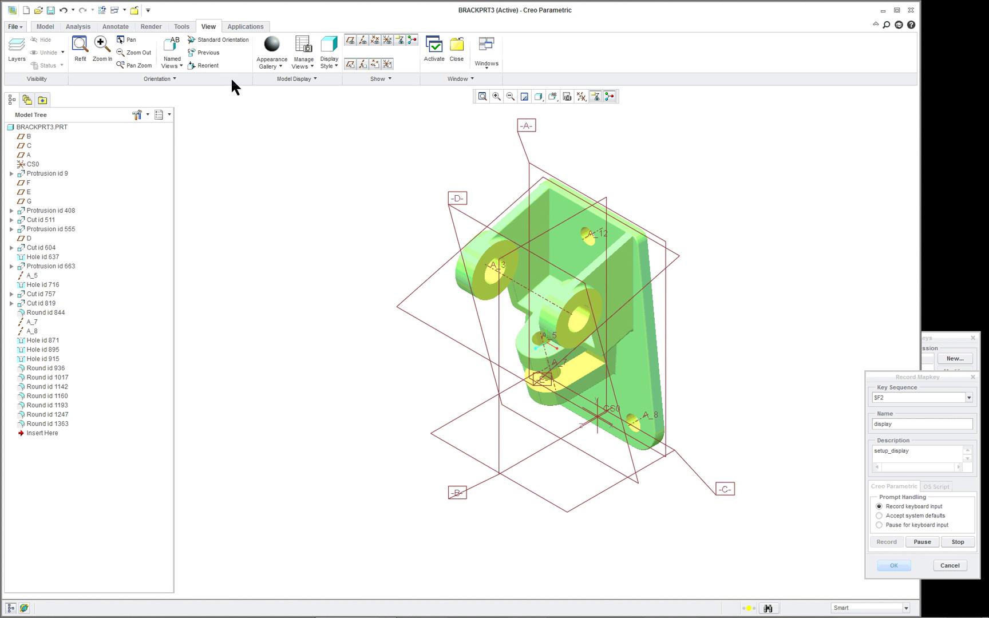
left_click(177, 63)
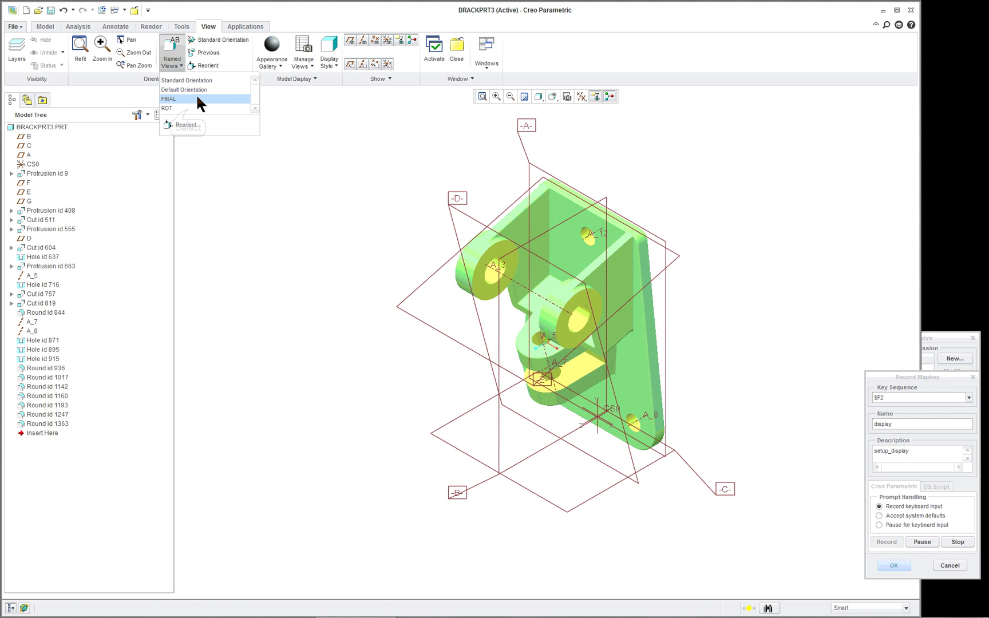
left_click(186, 109)
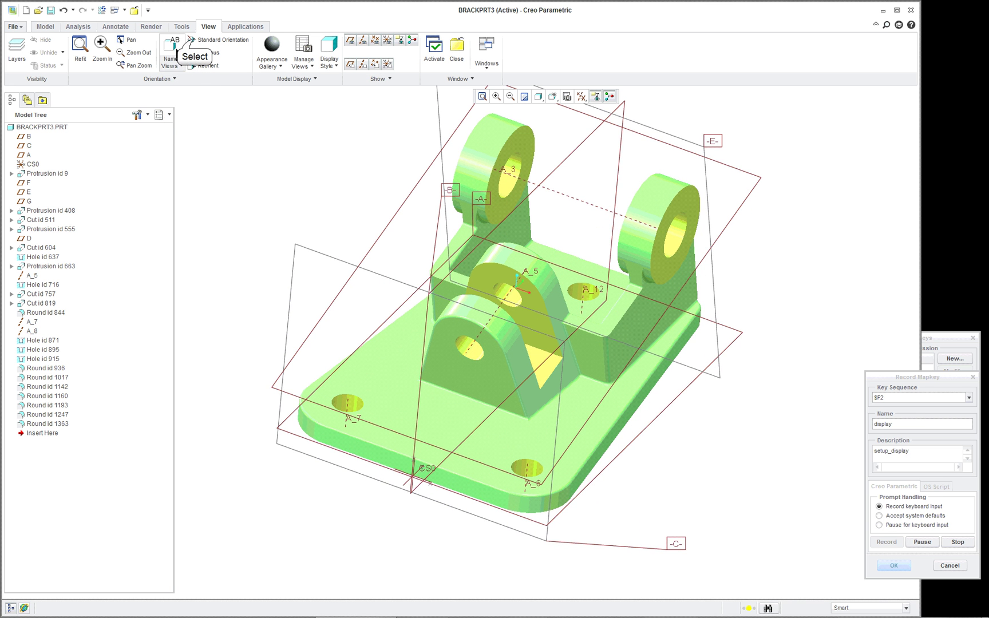
left_click(215, 40)
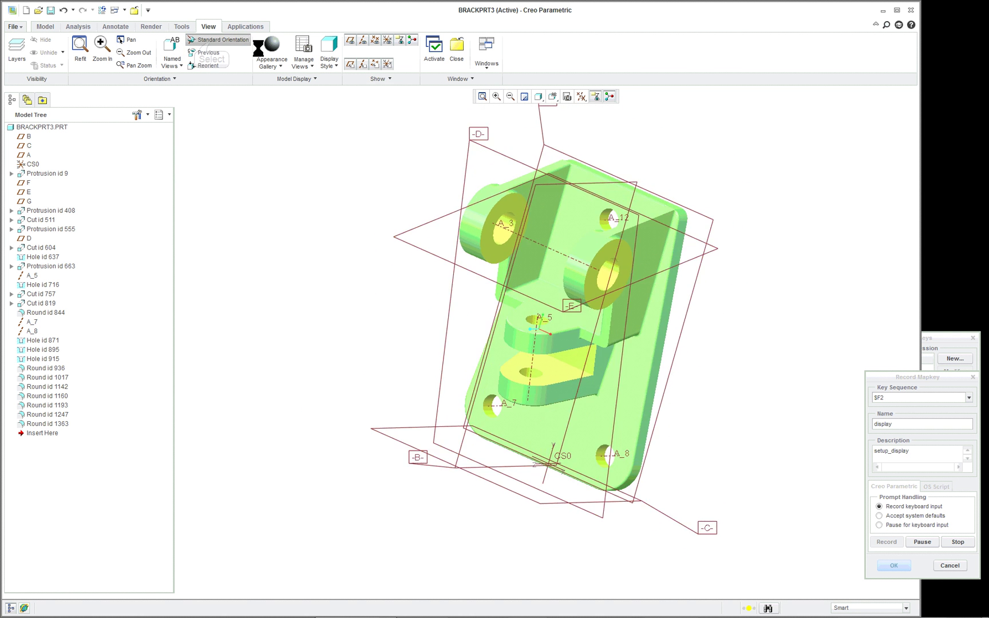
Step: Switch the model's display style to shading with edges and finally to Shading With Reflections
left_click(330, 57)
left_click(331, 82)
left_click(330, 55)
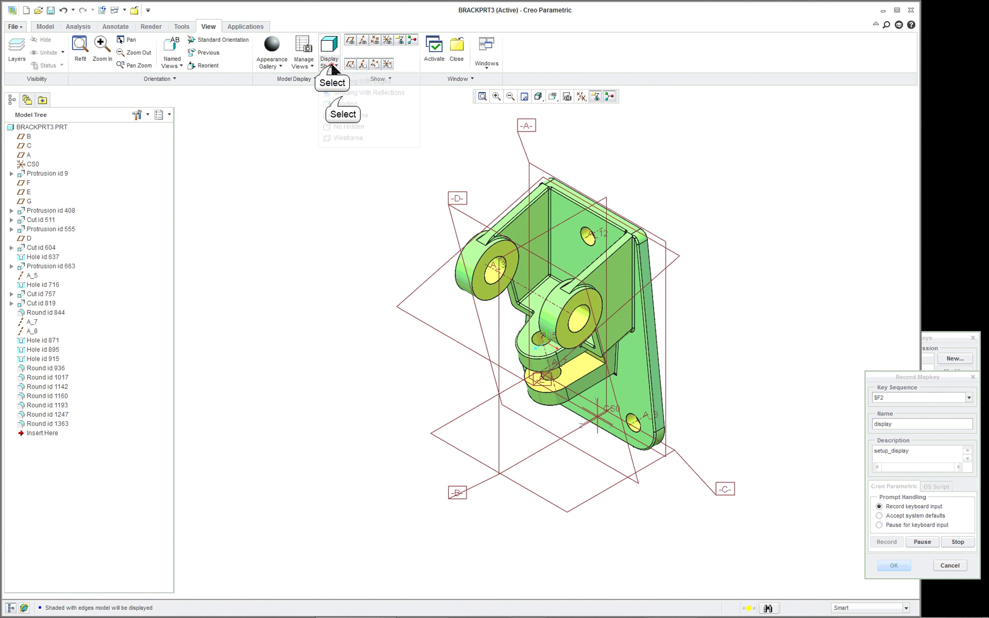
left_click(343, 81)
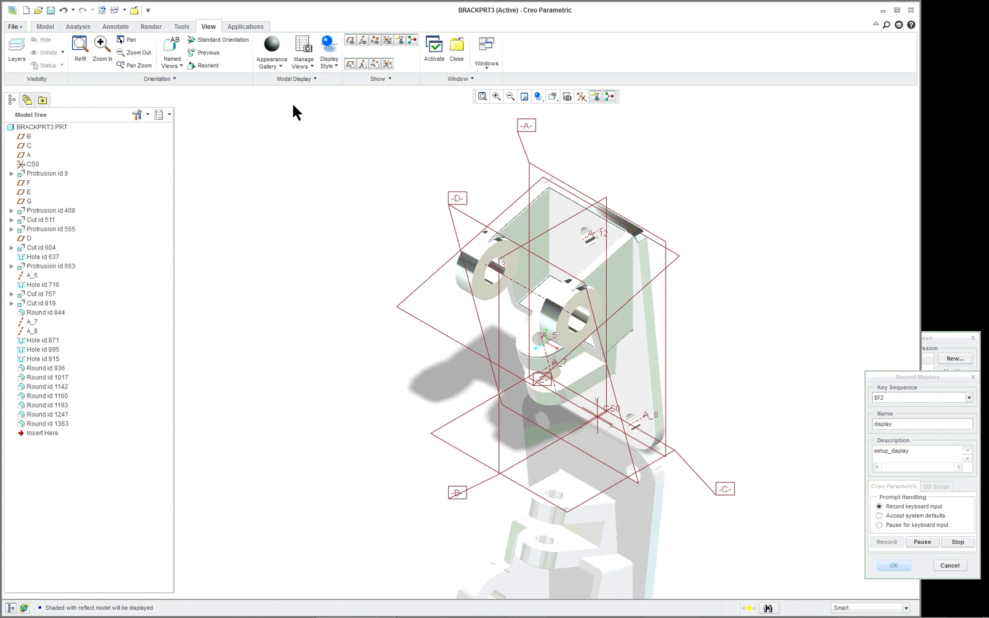
Step: Apply a gold-coloured metal appearance from the std-metals.dmt library to the whole part BRACKPRT3.PRT
left_click(280, 67)
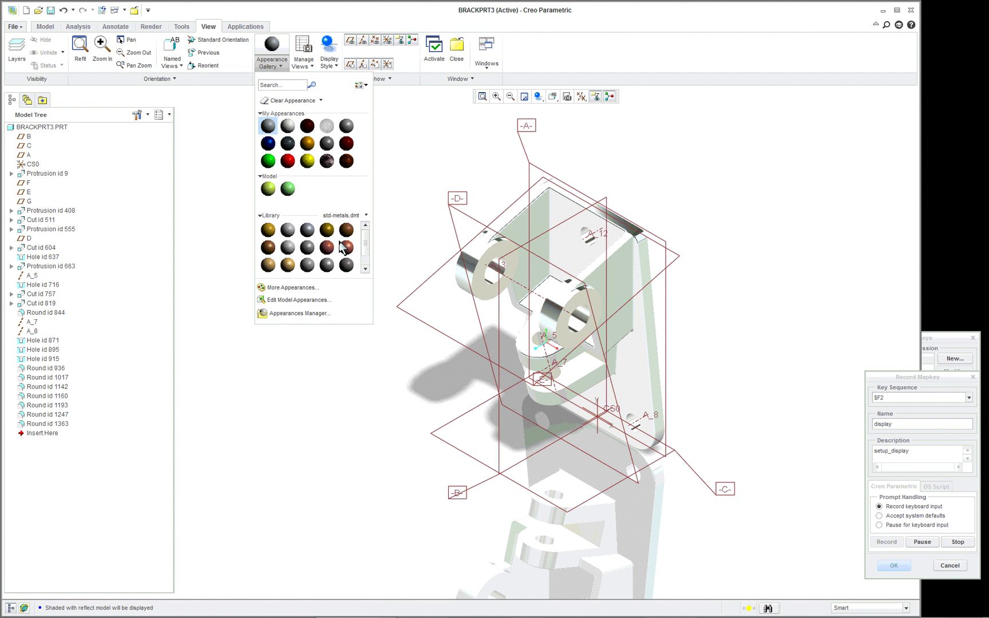
left_click(288, 264)
left_click(52, 127)
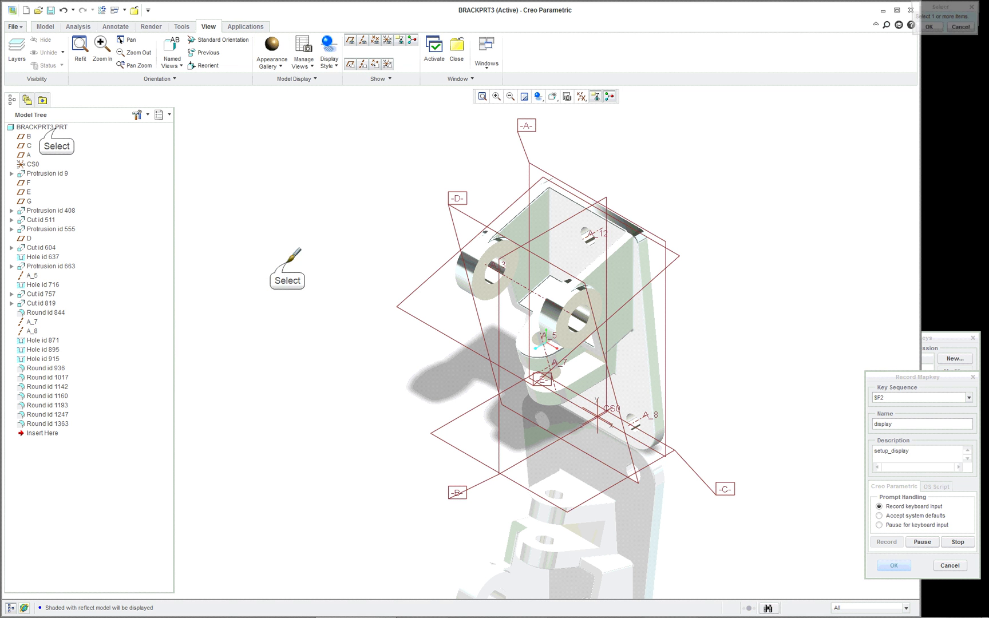
scroll(255, 153, "down", 2)
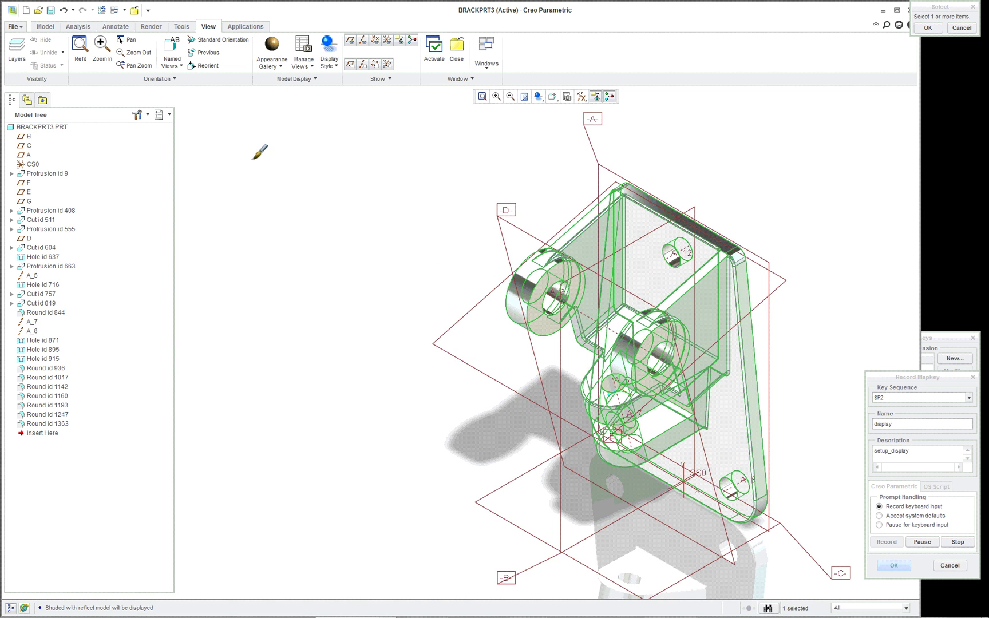
middle_click(252, 161)
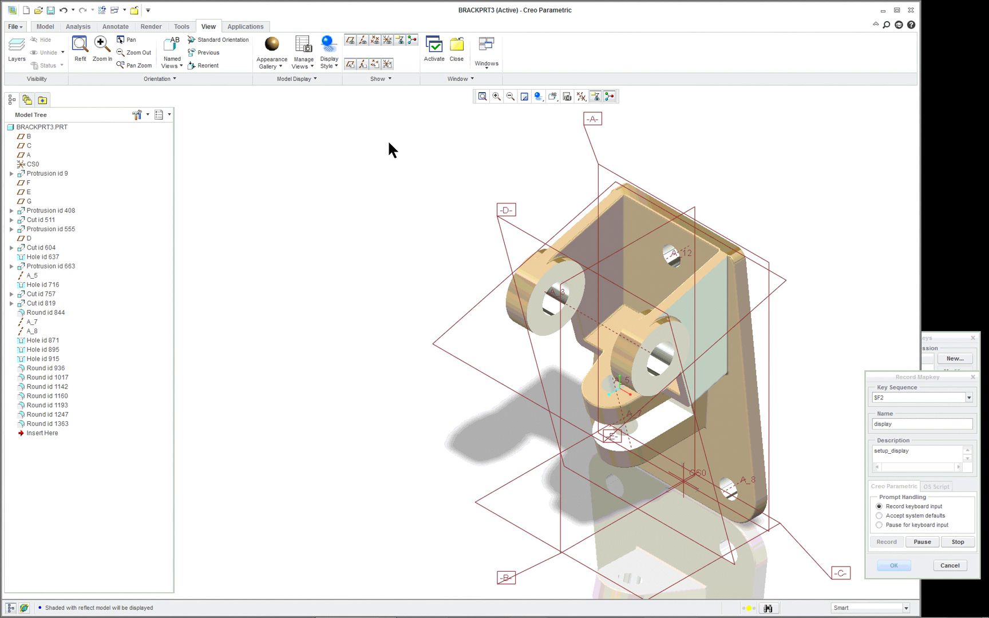
Step: Stop recording the $F2 mapkey and accept its definition
left_click(965, 542)
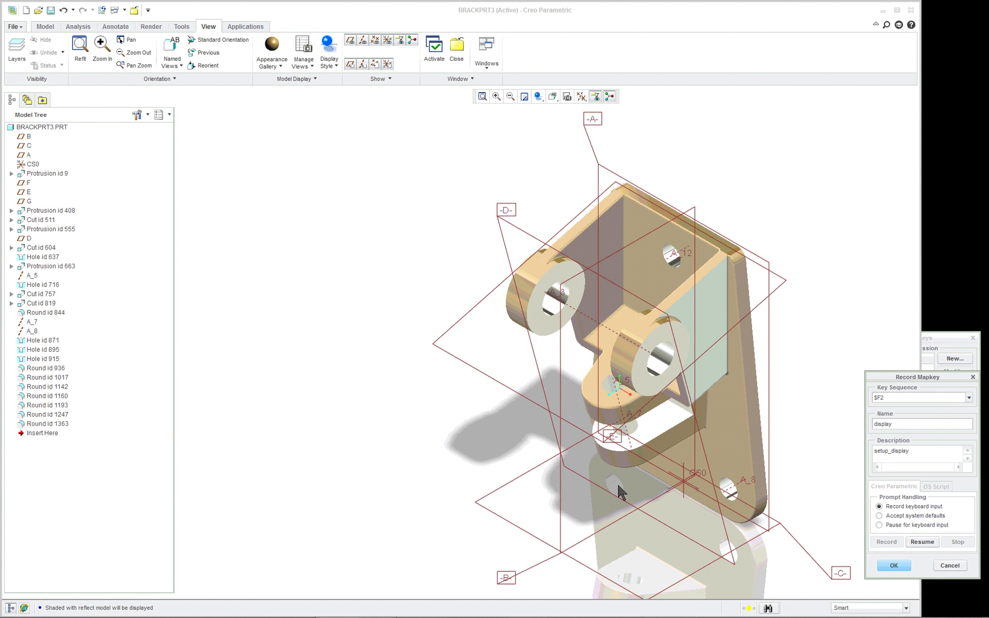
left_click_drag(936, 374, 900, 225)
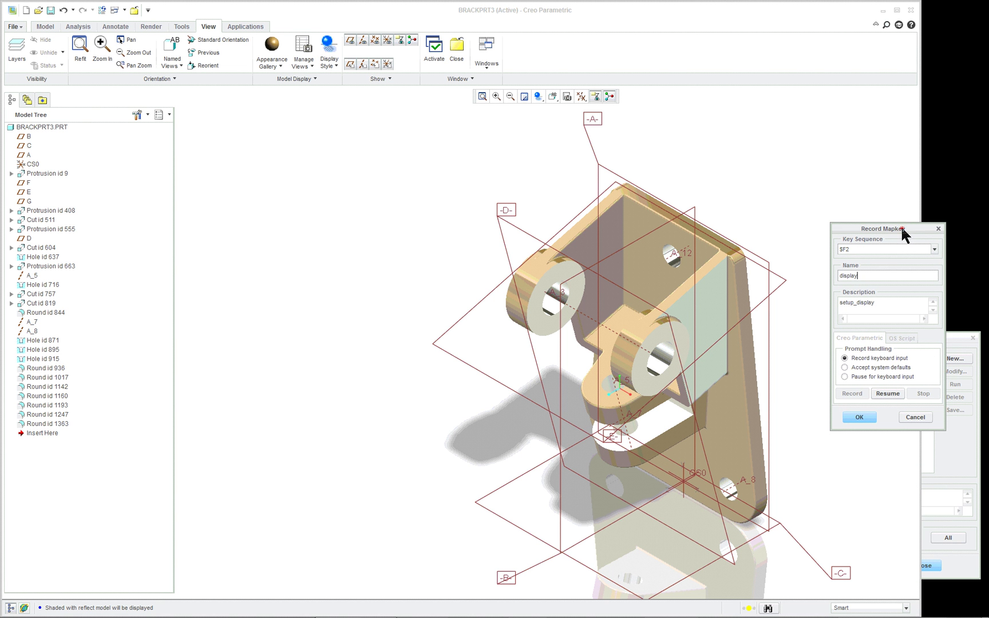
left_click(861, 416)
left_click_drag(933, 338, 456, 253)
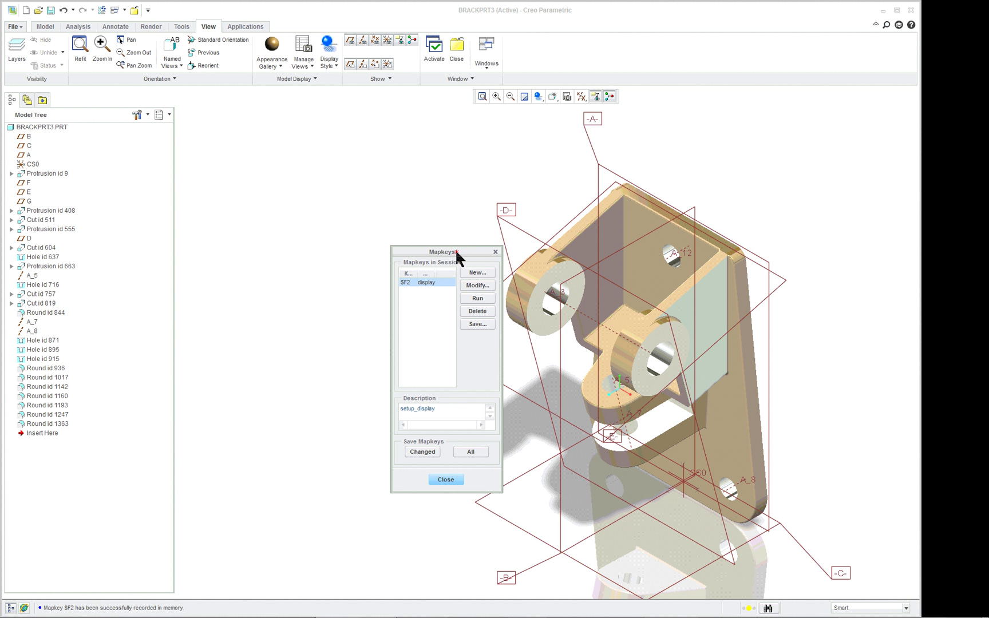
Step: Save all mapkeys to display-settings.pro in the CREO-Working_Directories folder and finish managing mapkeys
left_click(471, 452)
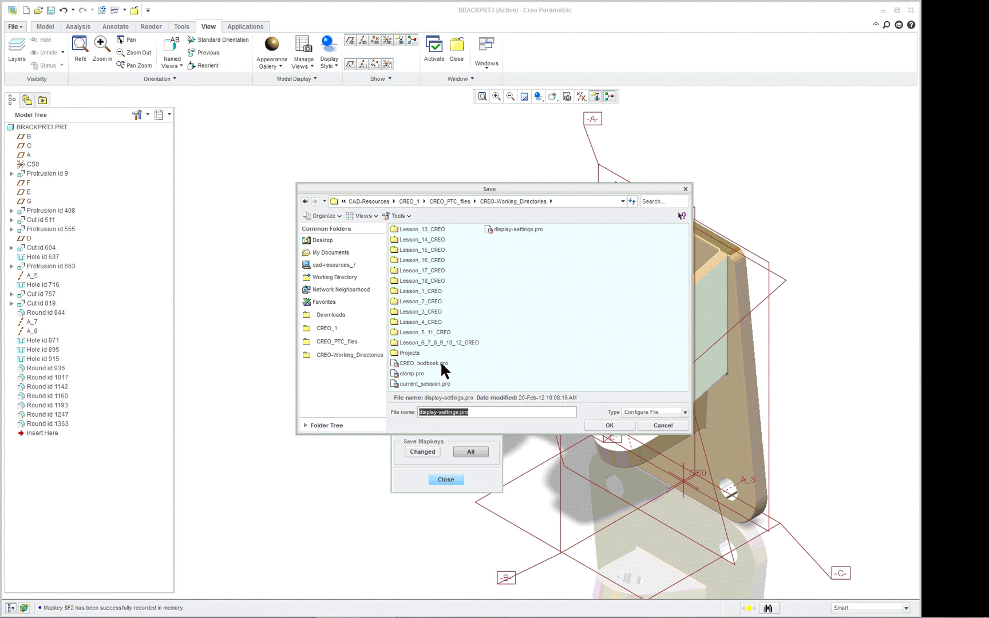
left_click(514, 230)
left_click(451, 408)
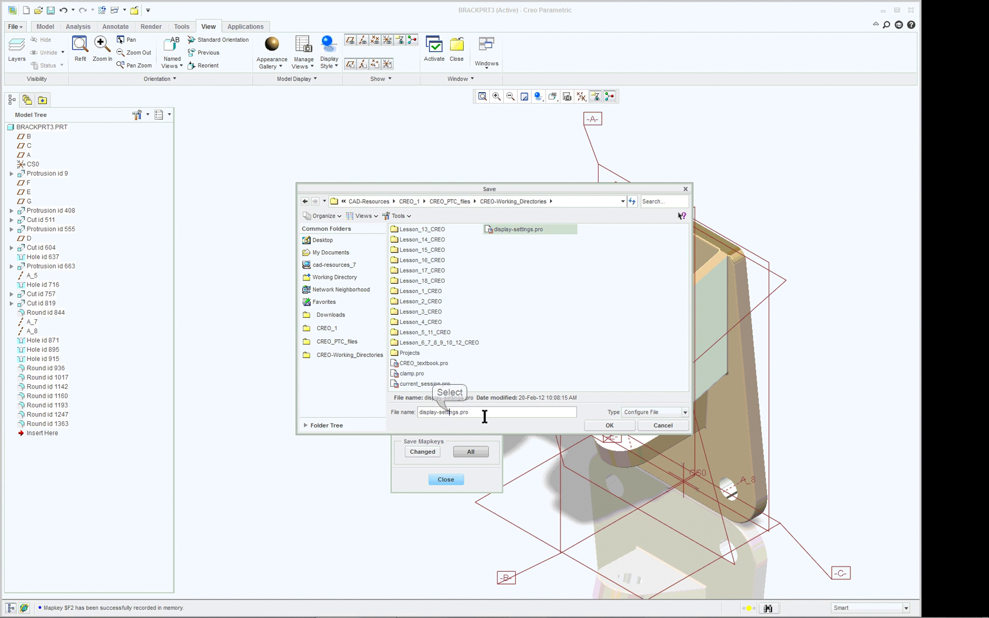
left_click(615, 423)
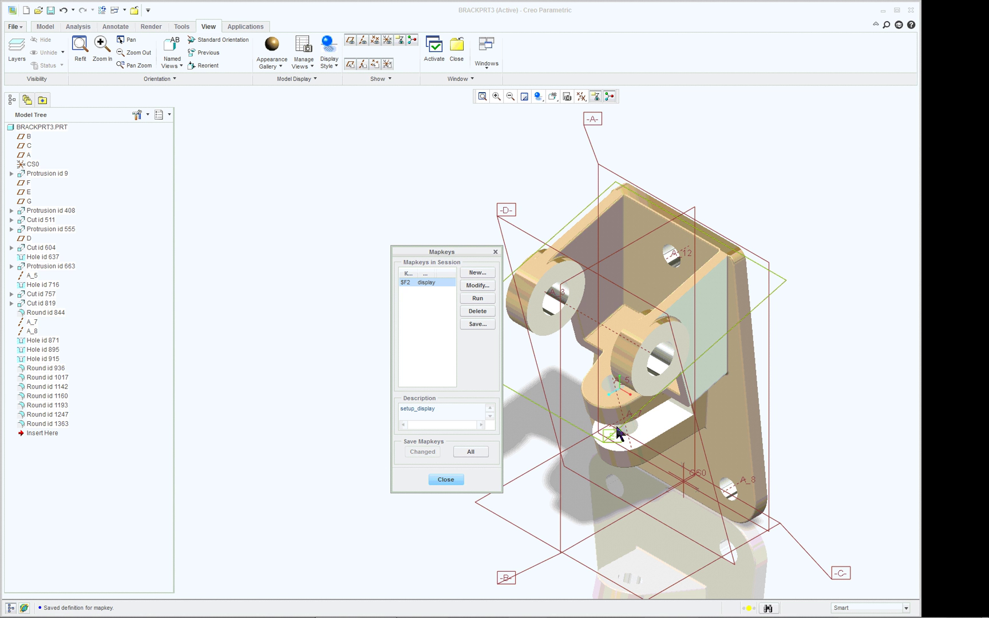
left_click(447, 479)
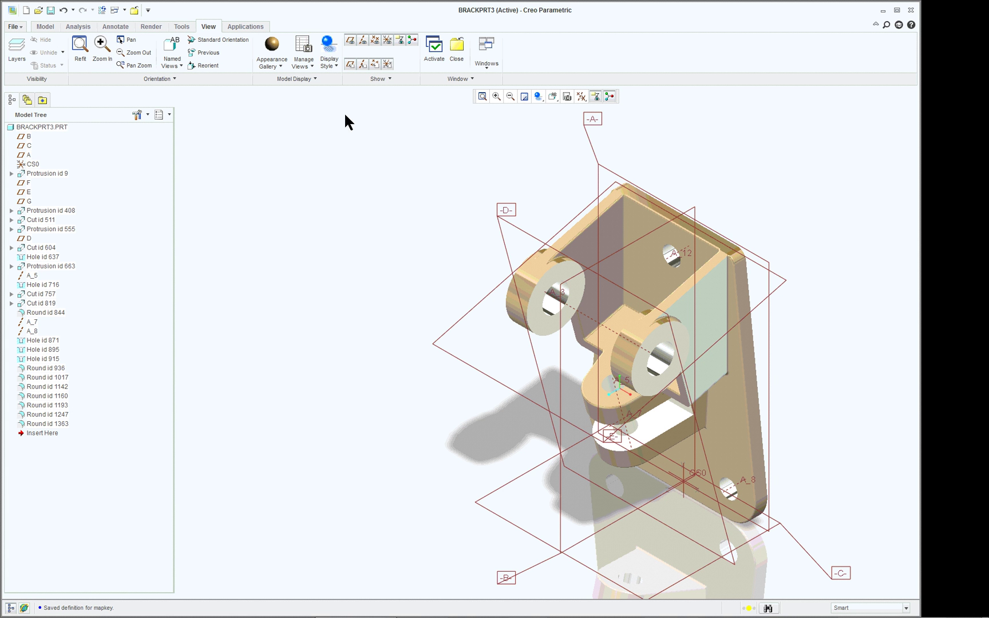
Step: Change the model to a different orientation and run the display mapkey to test it
left_click(202, 53)
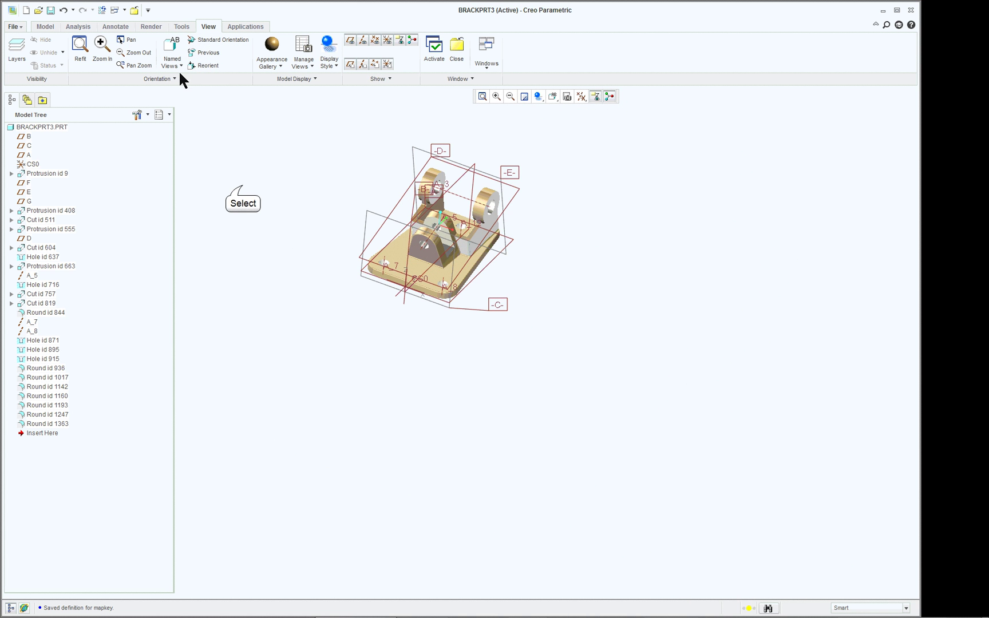
key("o")
key("p")
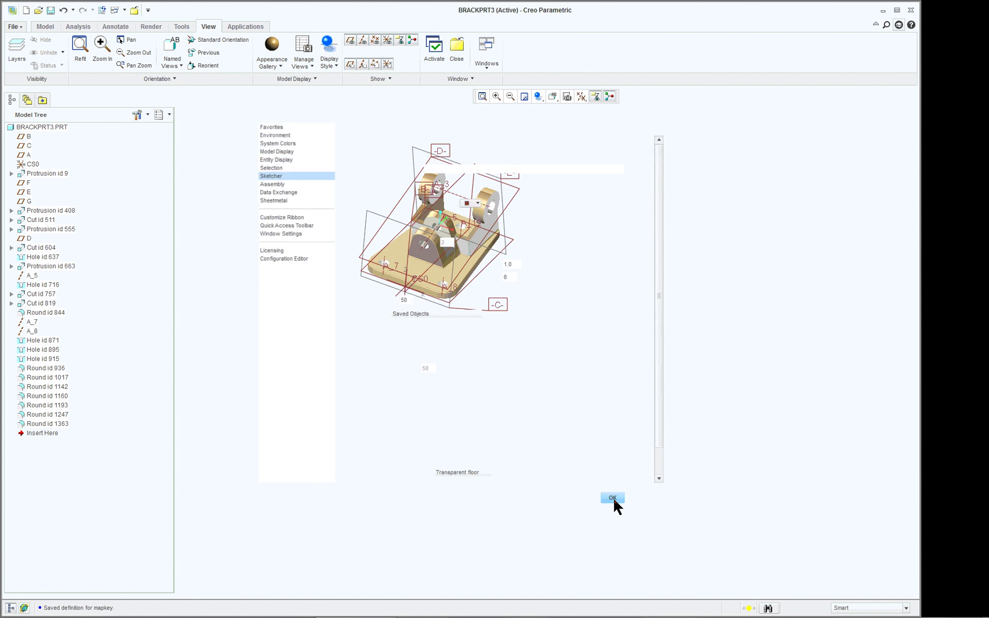
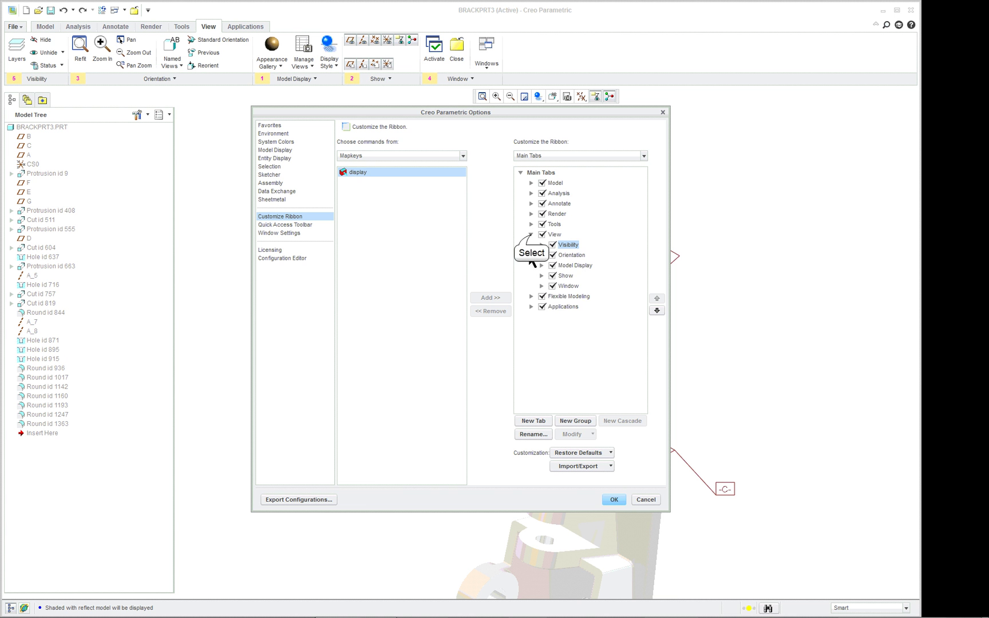
Step: Create a new custom group in the Model tab's ribbon layout and add the display mapkey to it
left_click(532, 234)
left_click(530, 182)
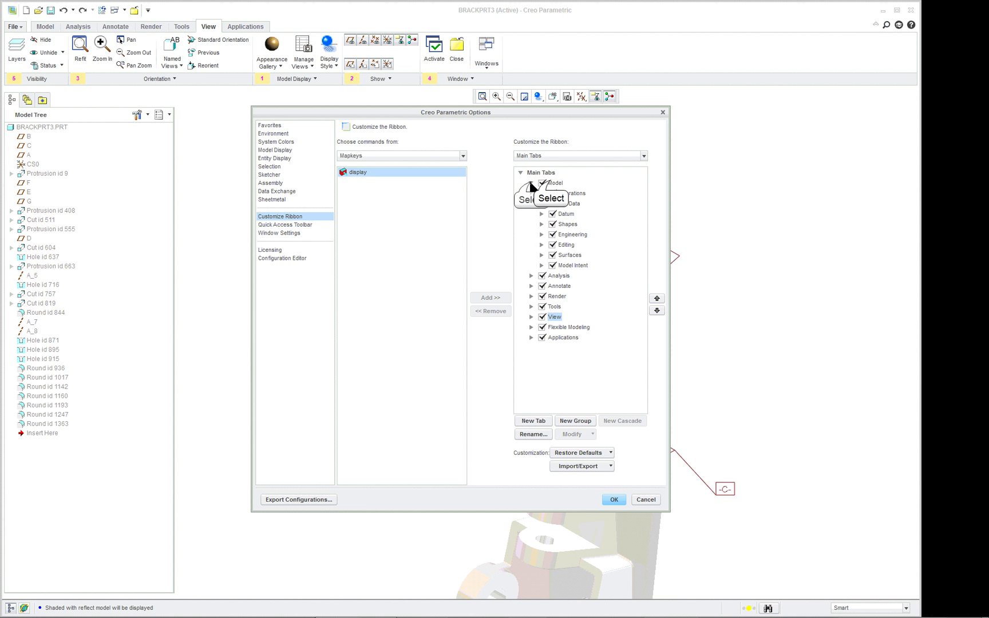
left_click(554, 183)
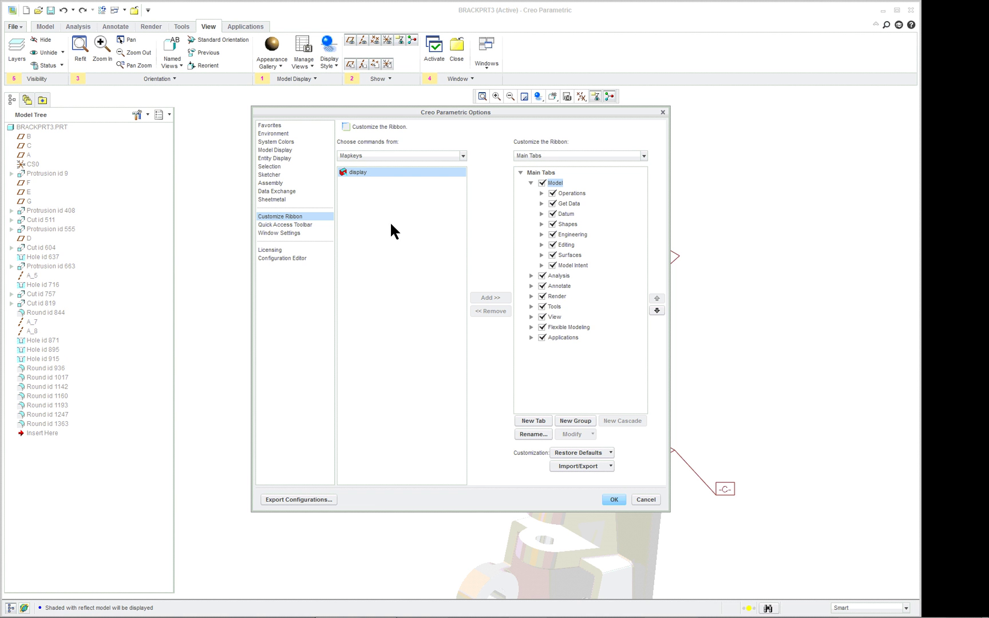
left_click(570, 422)
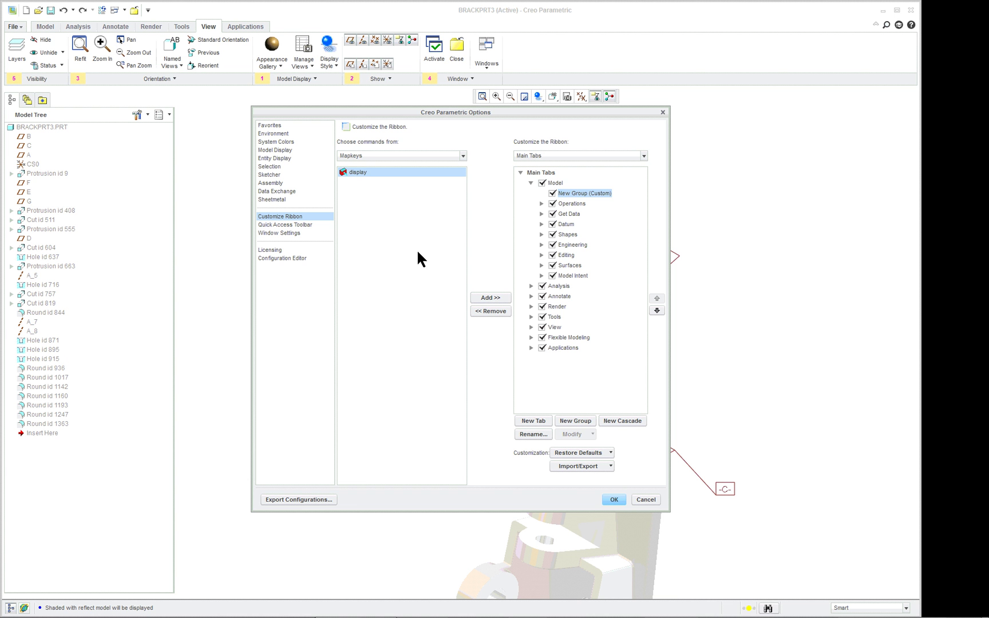
left_click(499, 298)
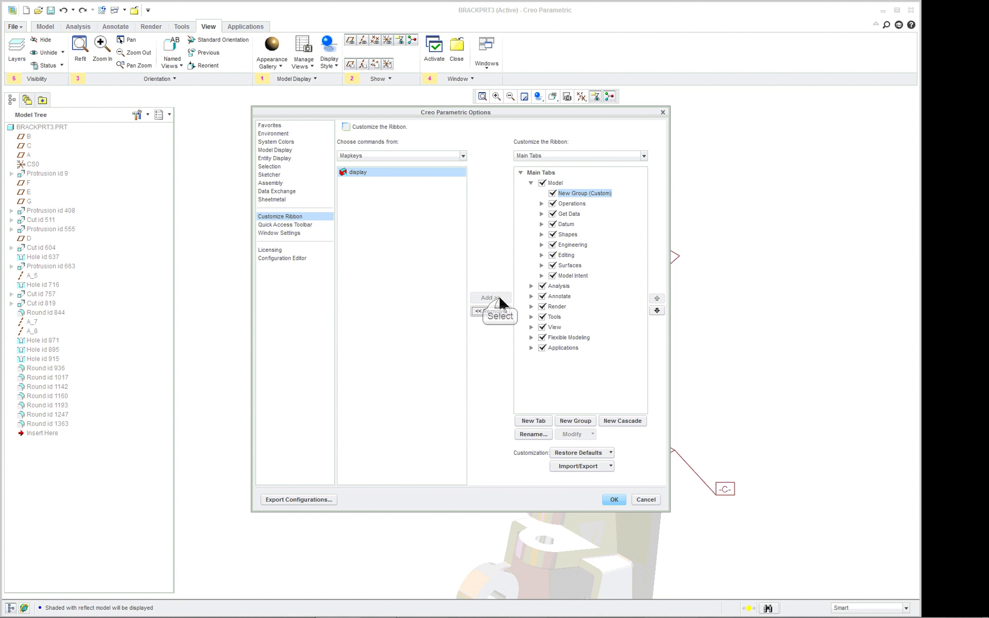
Step: Rename the new custom ribbon group as display-settings
right_click(582, 194)
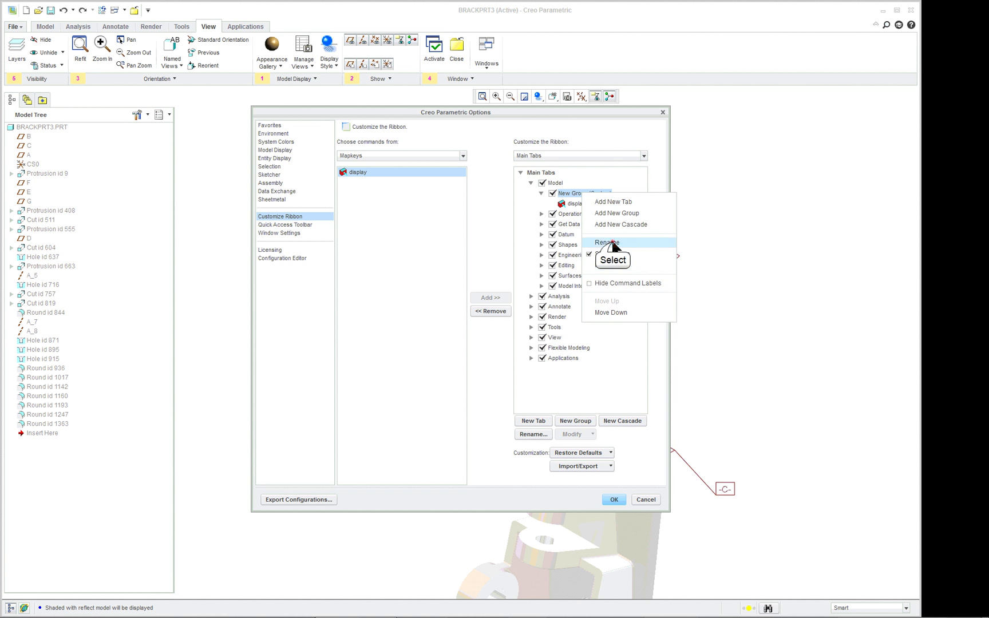
left_click(607, 243)
type("display-settings")
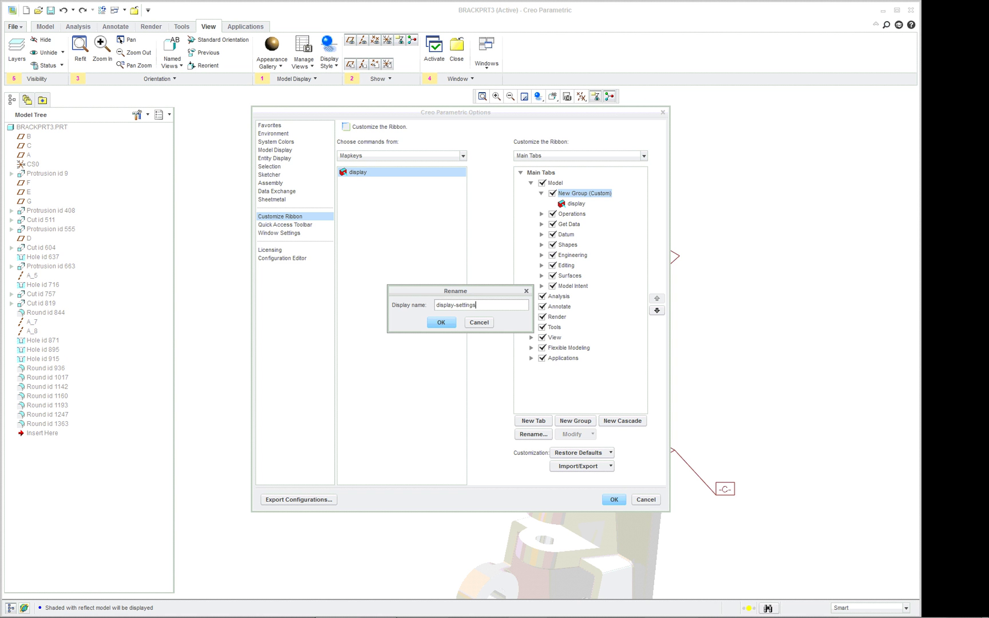
left_click(440, 323)
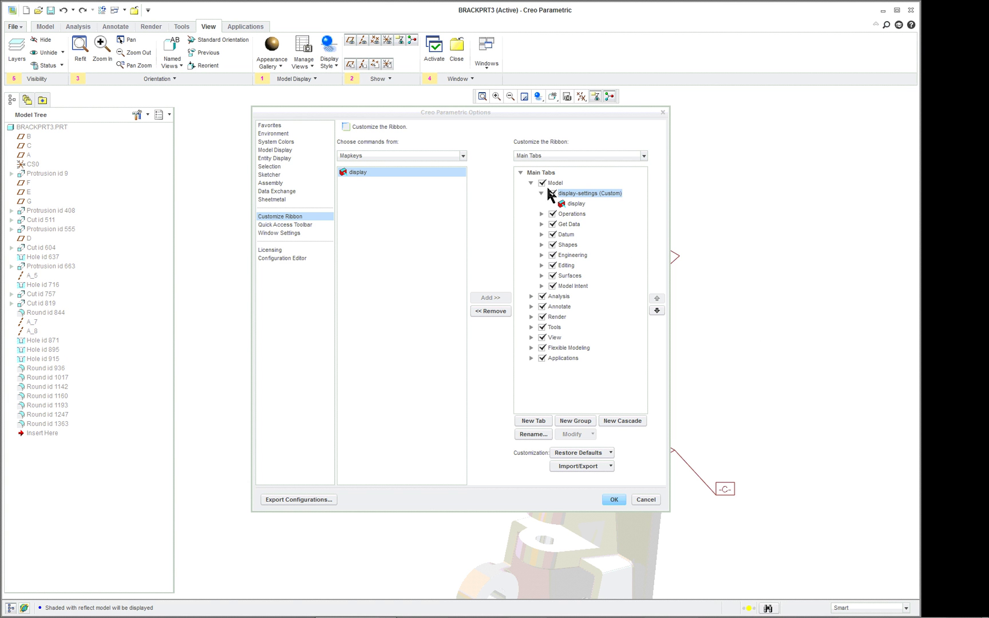
Step: Export the ribbon customization over display-setup.ui in CREO-Working_Directories and accept the options
left_click(593, 466)
left_click(619, 481)
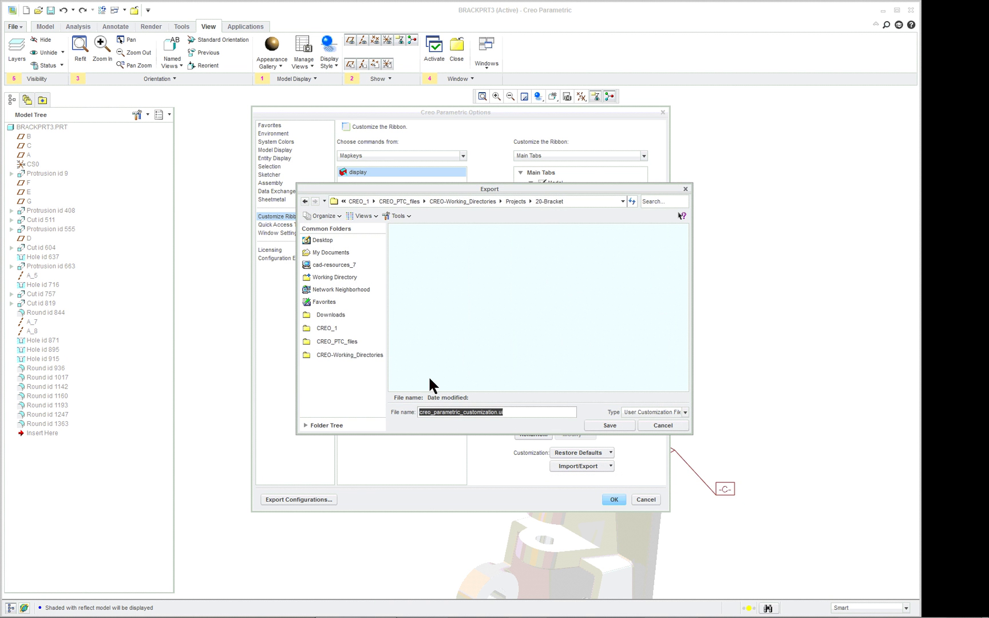
left_click(359, 355)
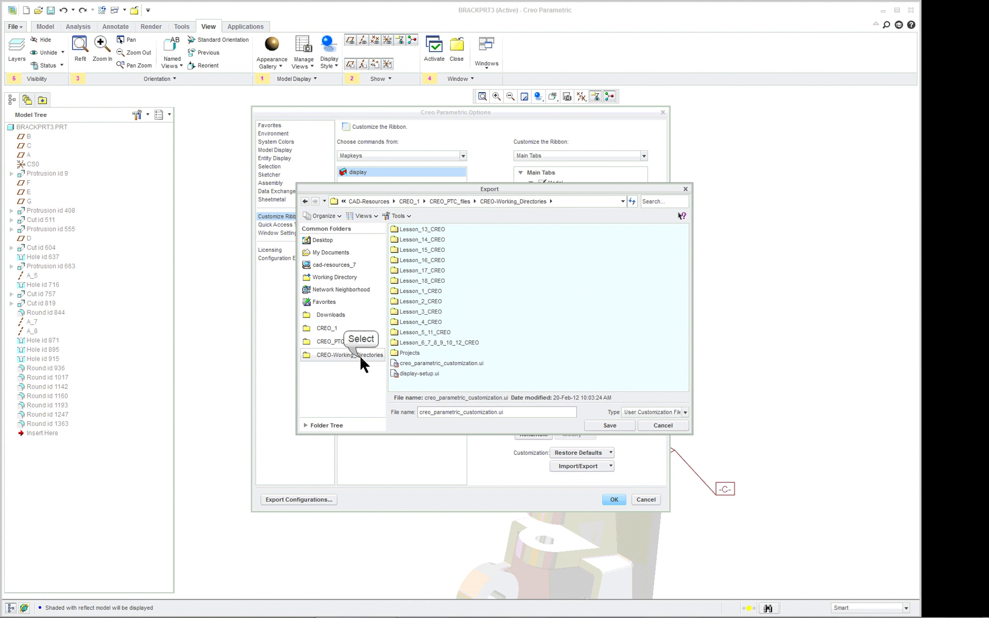
left_click(424, 374)
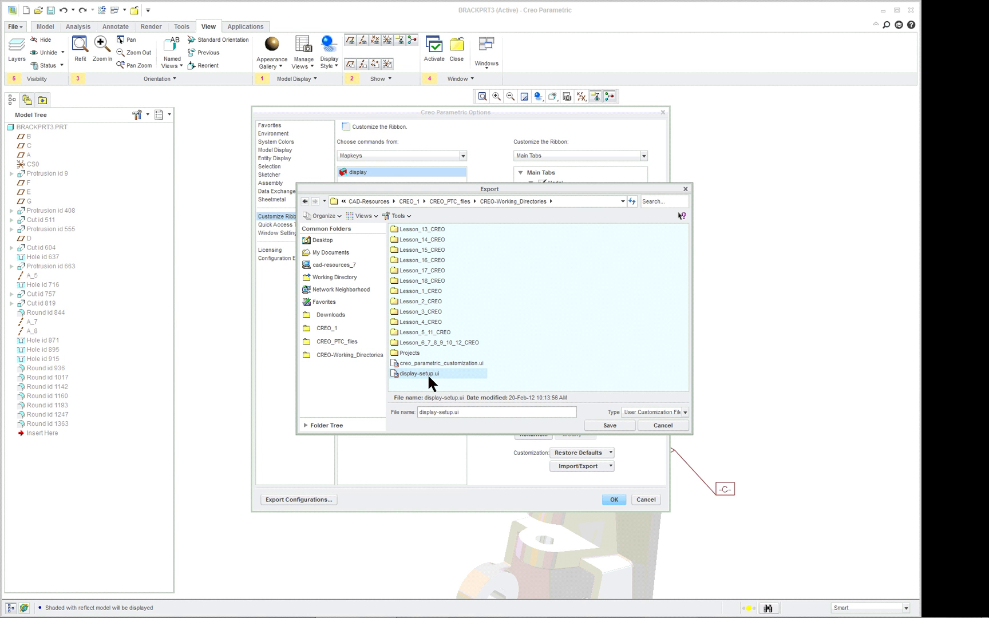
left_click(620, 424)
left_click(471, 325)
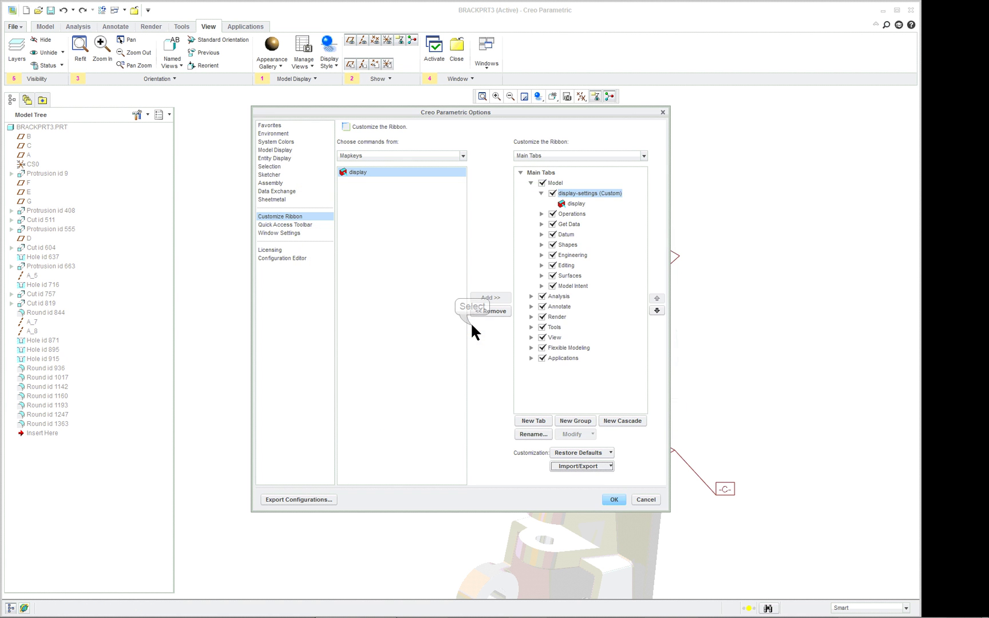
left_click(614, 498)
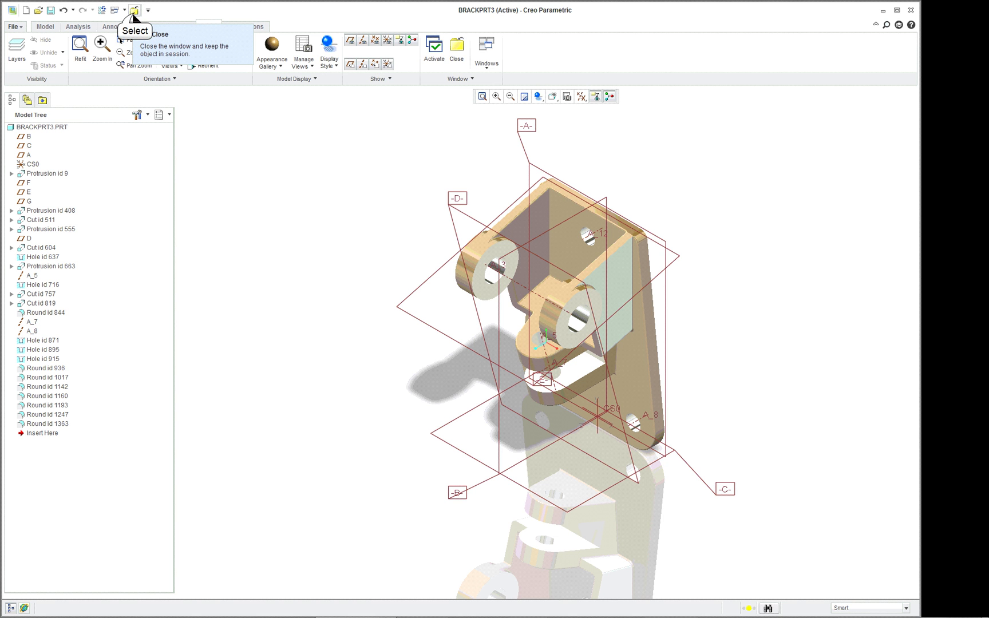
Step: Close the bracket part and erase all objects not displayed from the session
left_click(134, 10)
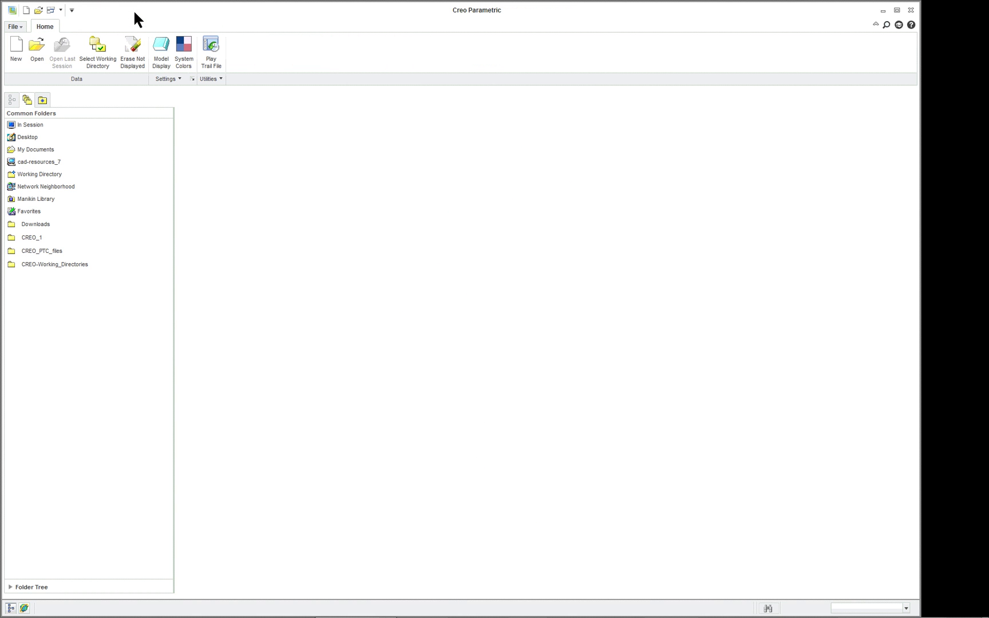
left_click(16, 27)
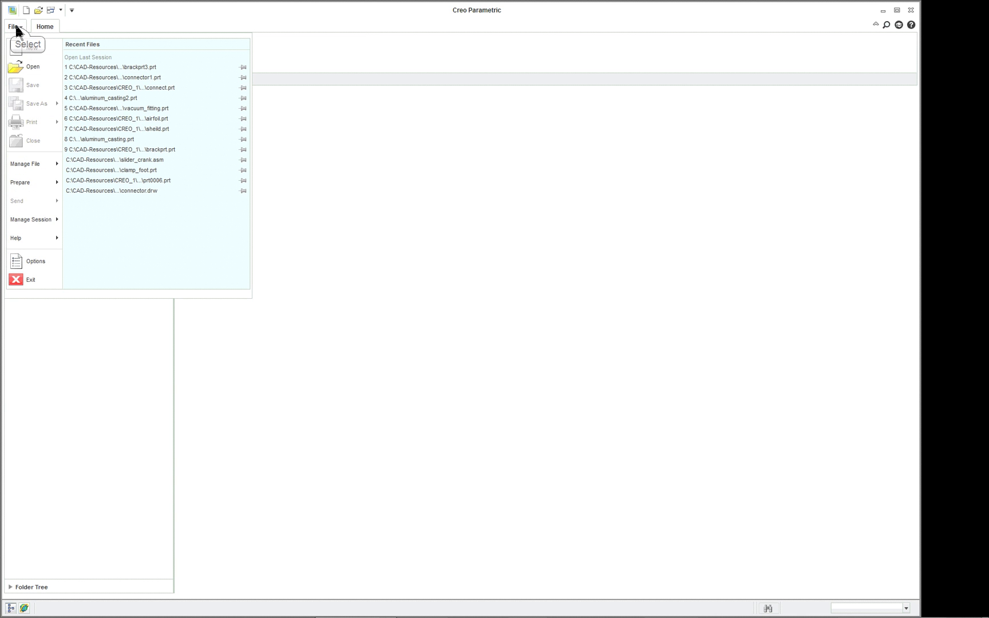
left_click(33, 219)
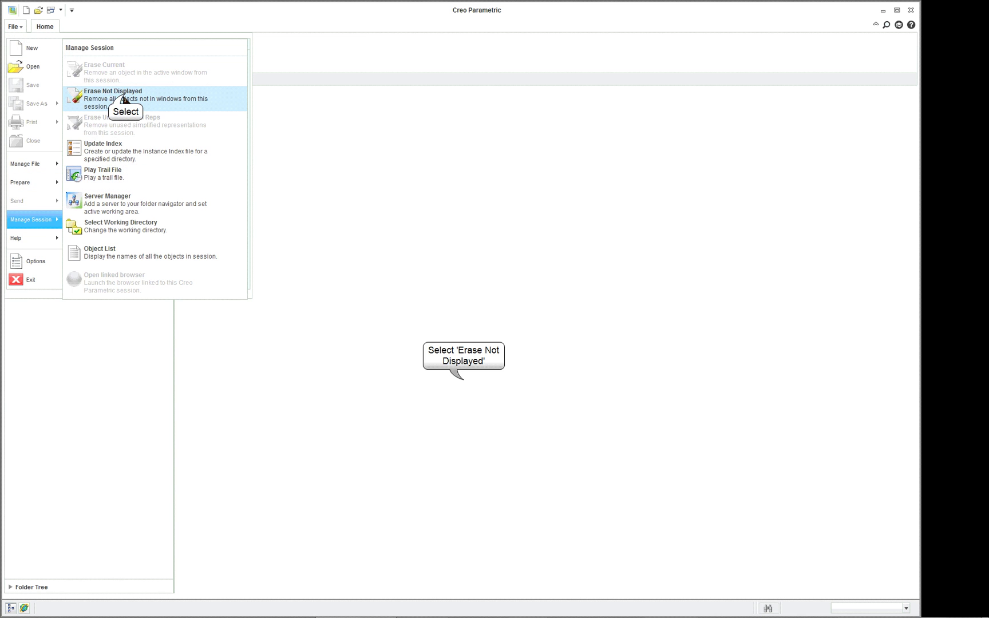
left_click(124, 99)
left_click(465, 381)
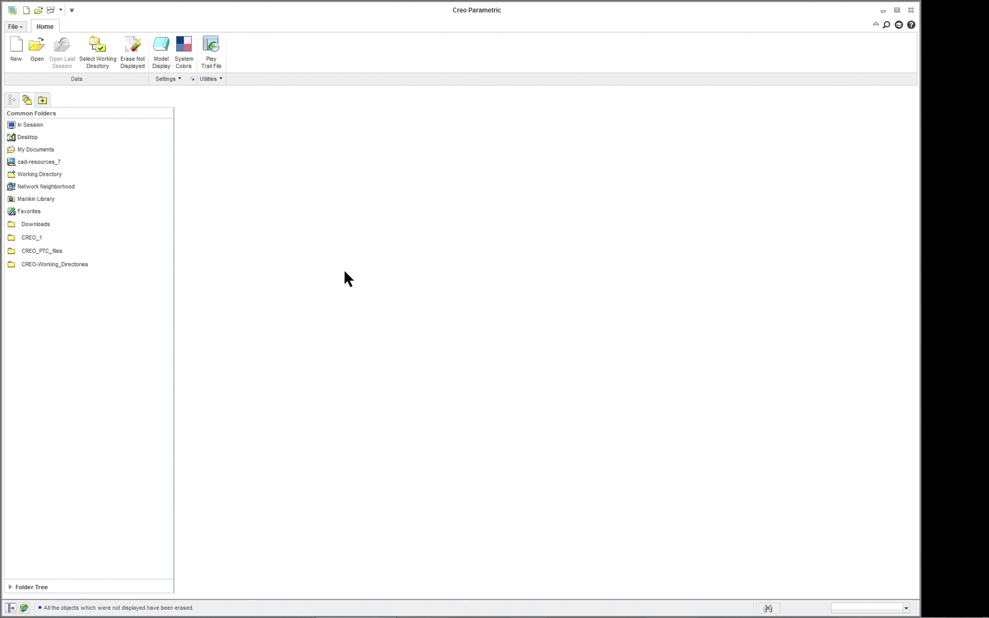
Step: Set the working directory to the 19-Aluminum_casting folder under Projects
left_click(99, 49)
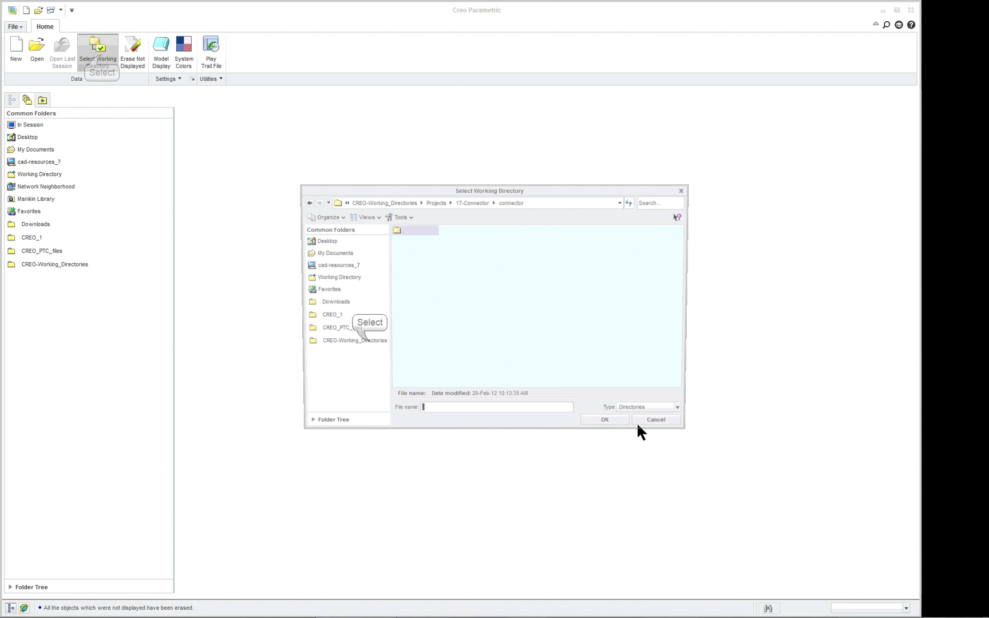
double_click(403, 350)
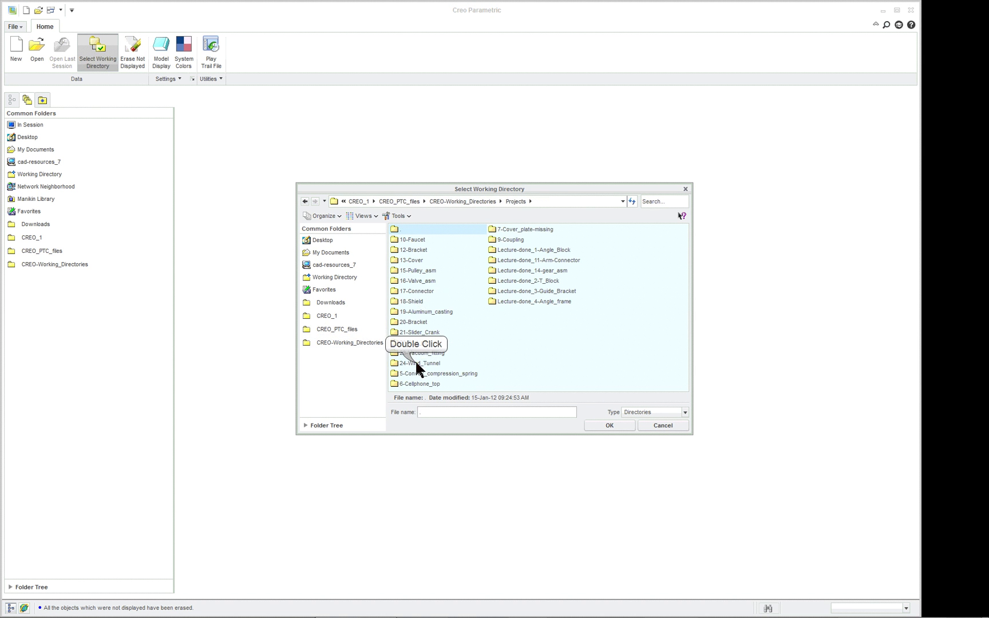
double_click(429, 310)
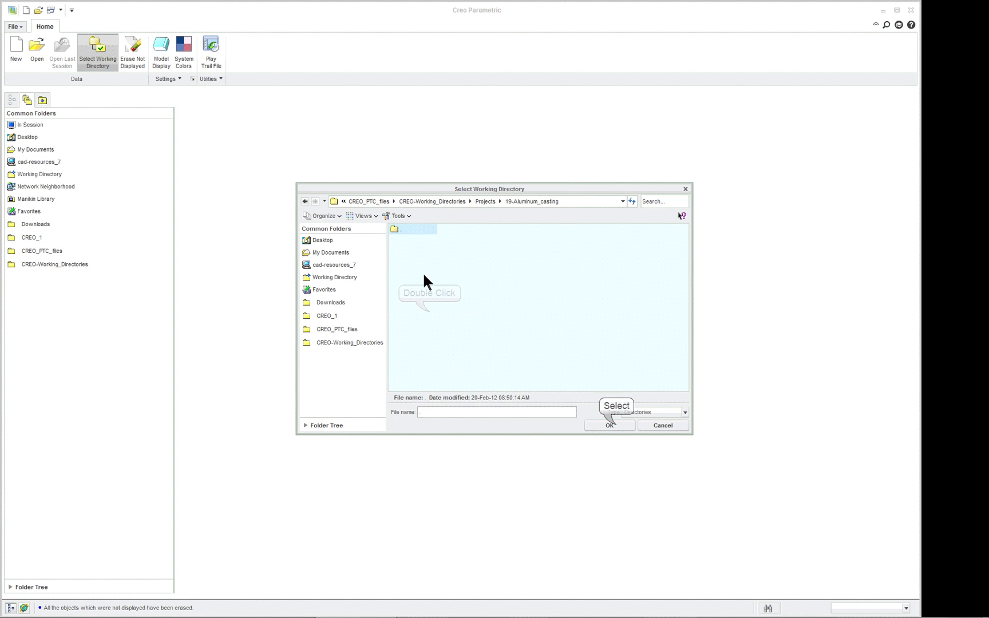
left_click(608, 426)
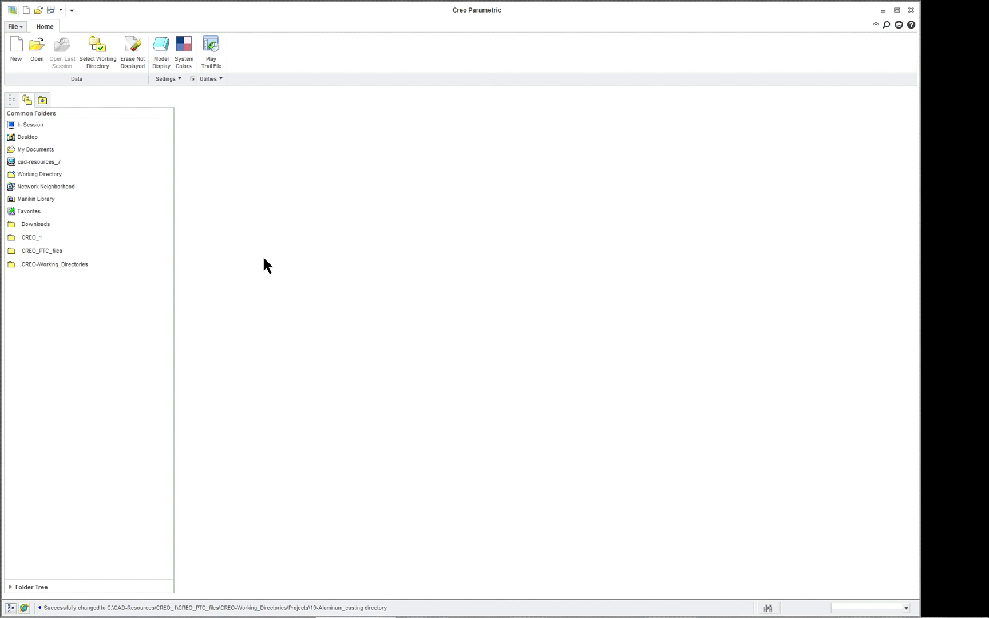
Step: Open aluminum_casting2.prt, run the display mapkey and accept the appearance for the whole part
left_click(37, 51)
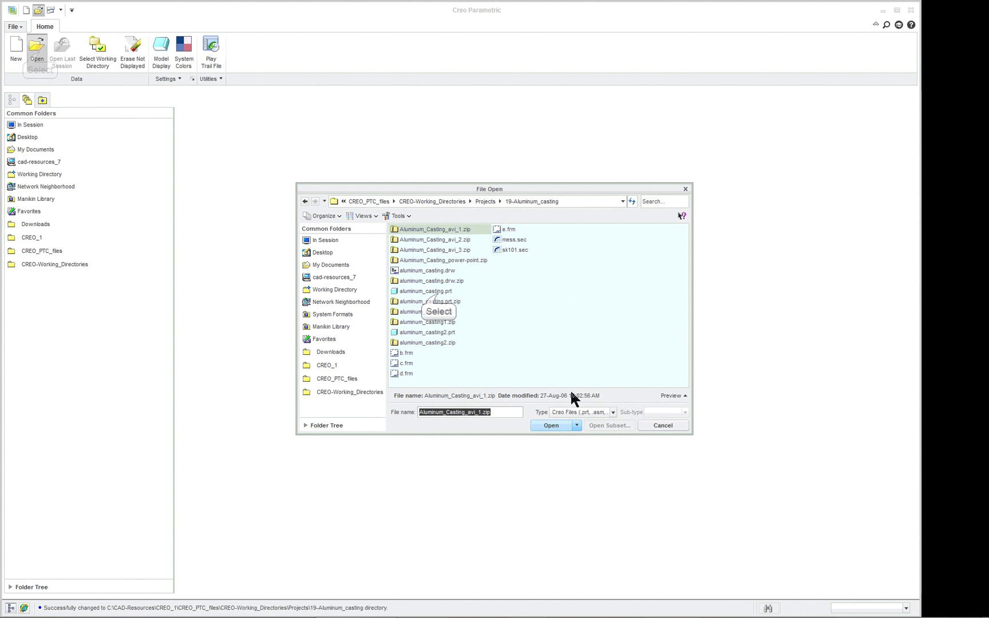
left_click(437, 292)
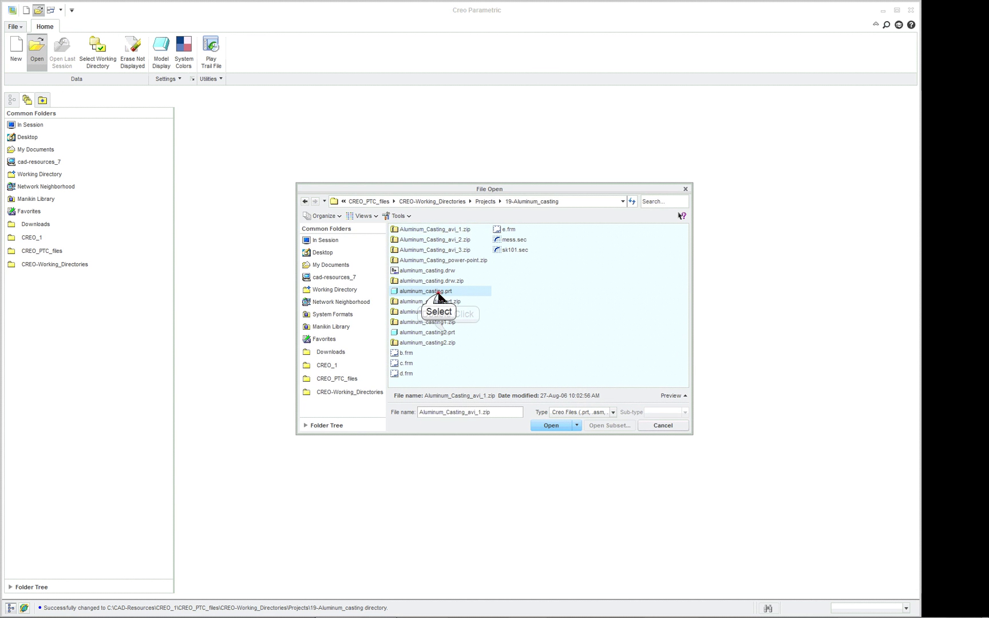
double_click(448, 333)
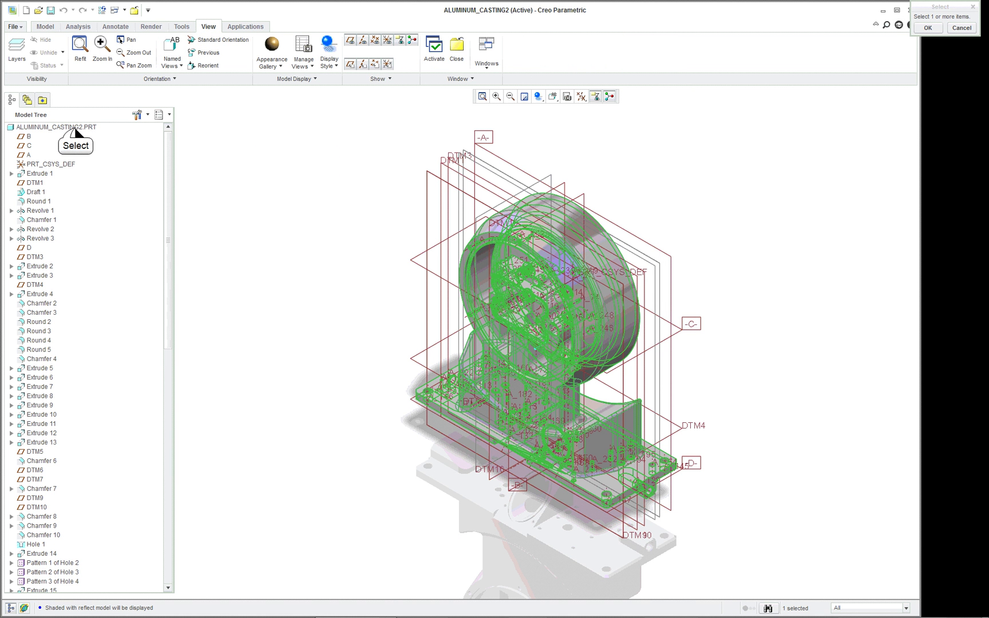
middle_click(275, 185)
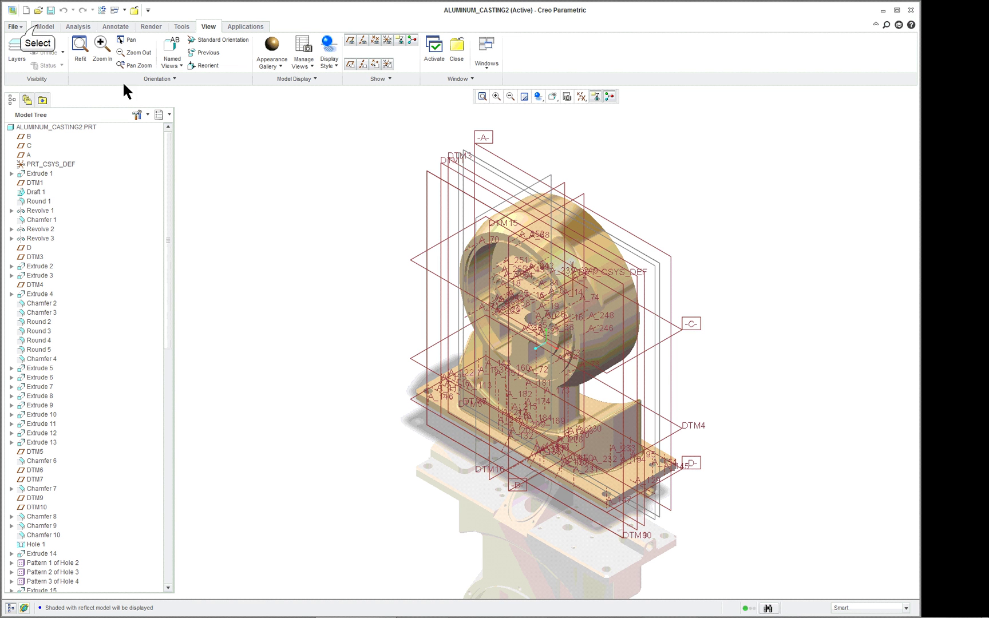
Step: Run the display mapkey from the custom display-settings group and accept the appearance for the casting
left_click(37, 28)
right_click(259, 132)
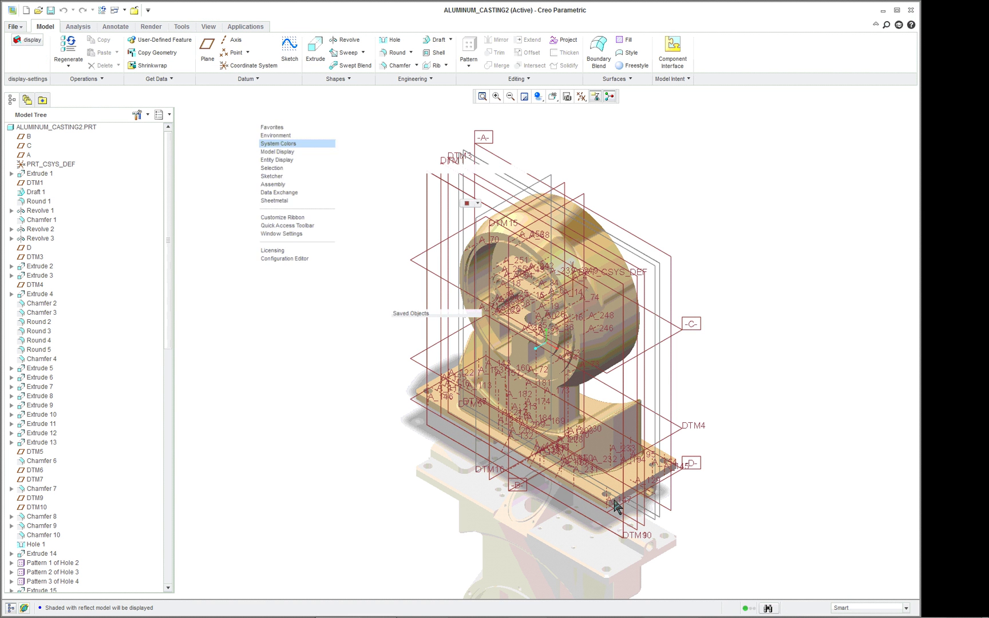
left_click(295, 172)
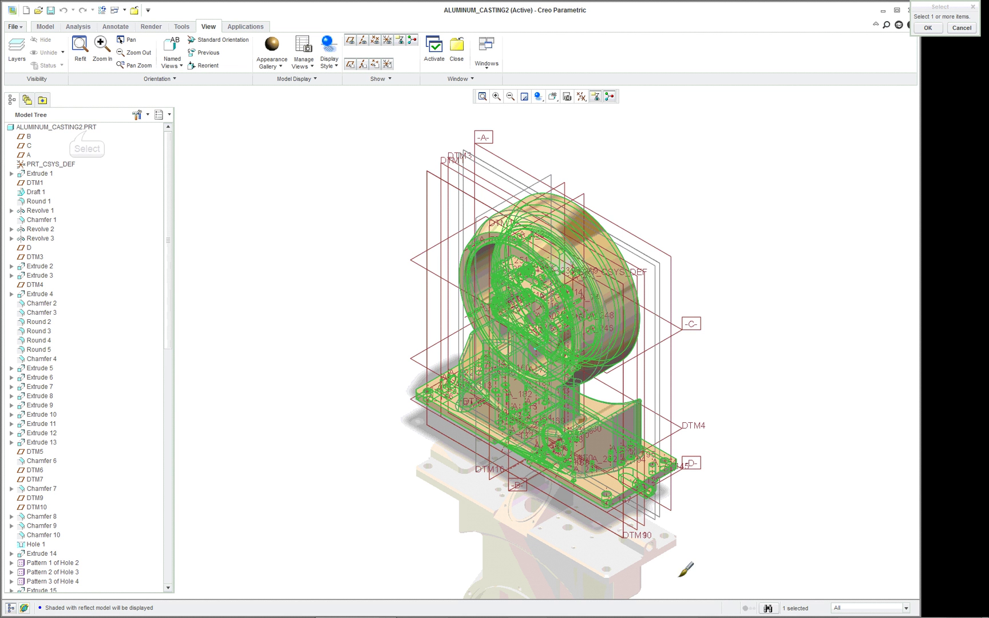
middle_click(217, 167)
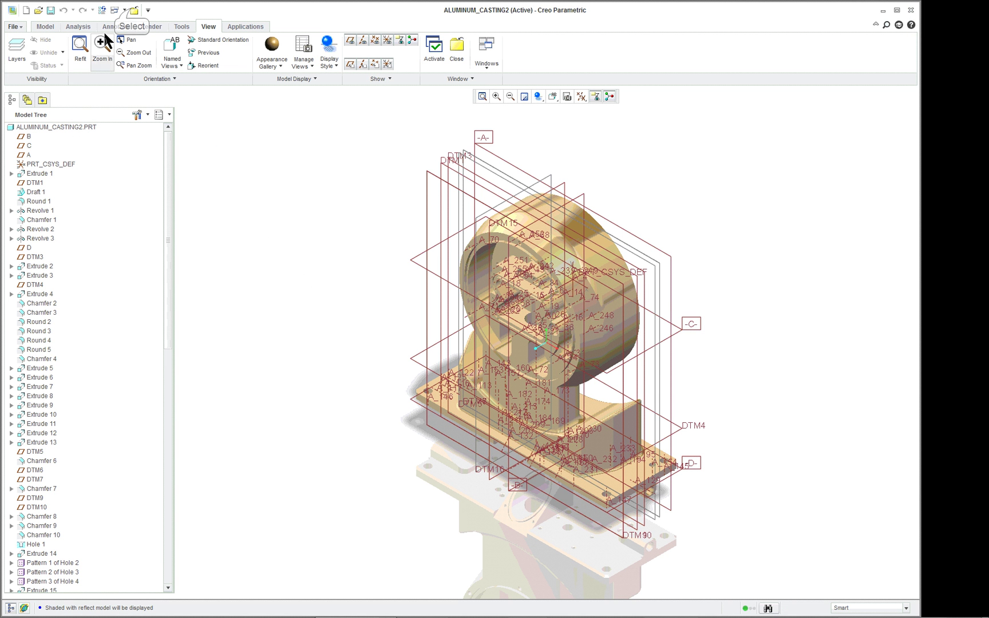
Step: Close the casting part and erase all objects not displayed from the session
left_click(133, 10)
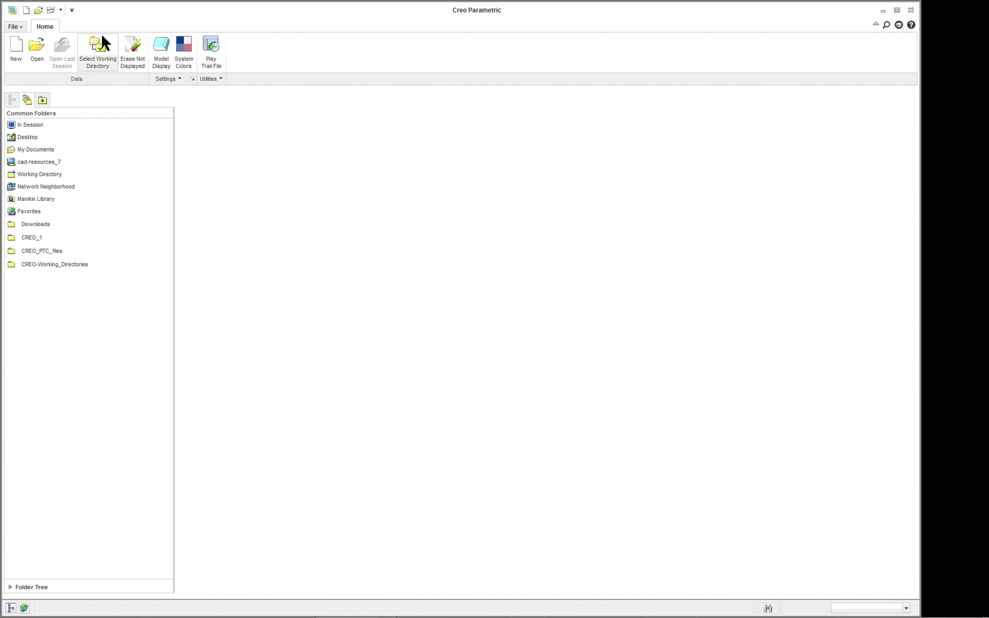
left_click(13, 27)
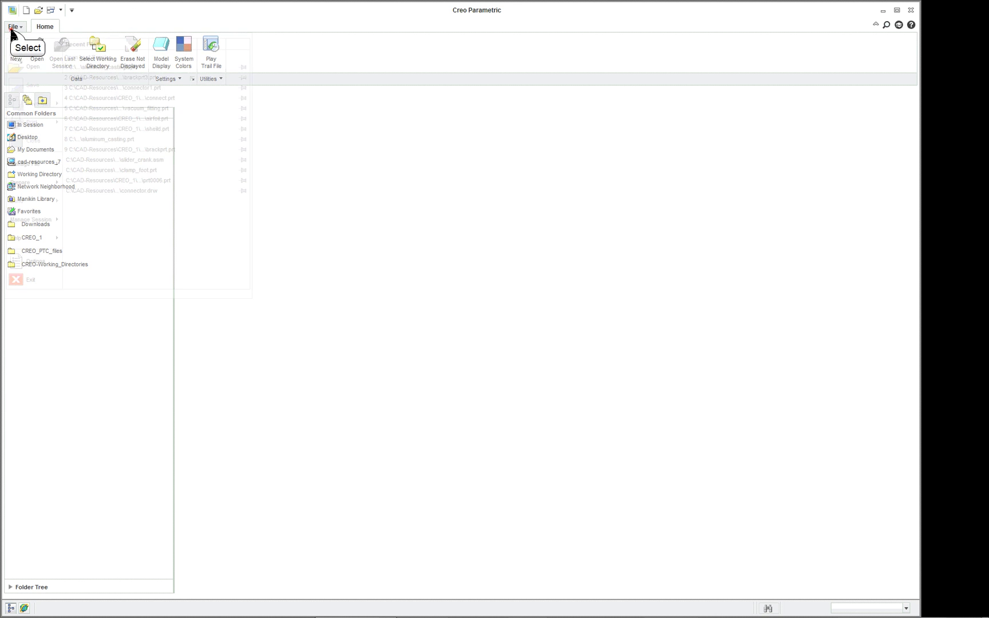
left_click(29, 220)
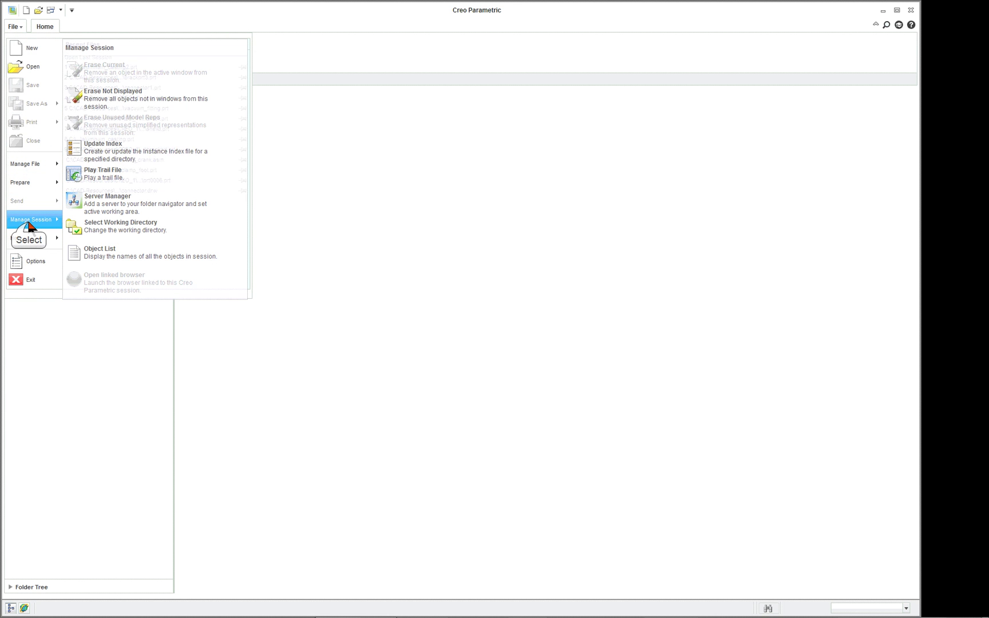
left_click(90, 105)
left_click(467, 370)
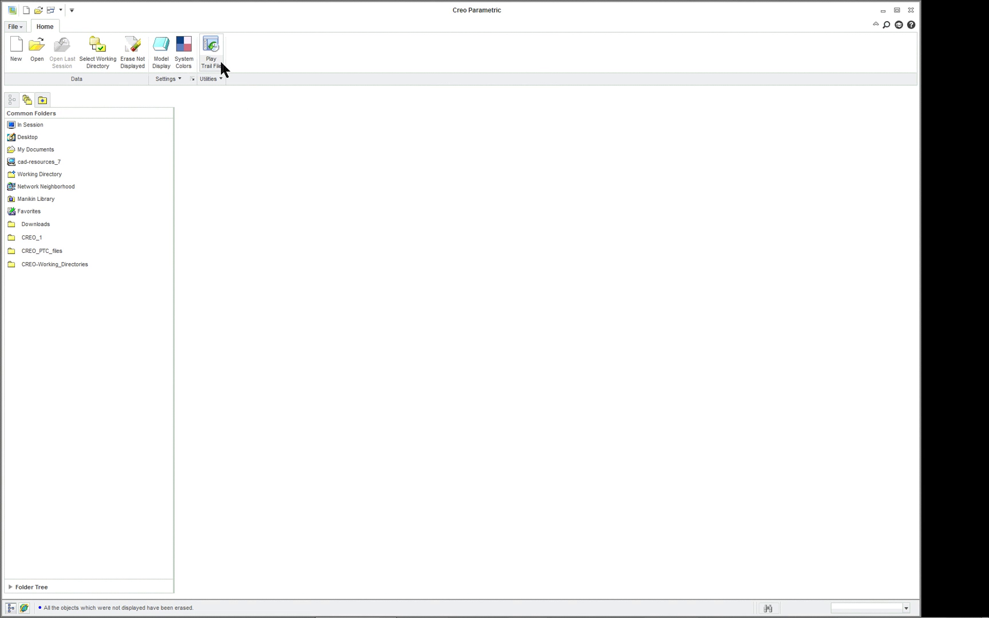
Step: Open the connector assembly from its lesson folder in CREO-Working_Directories
left_click(38, 47)
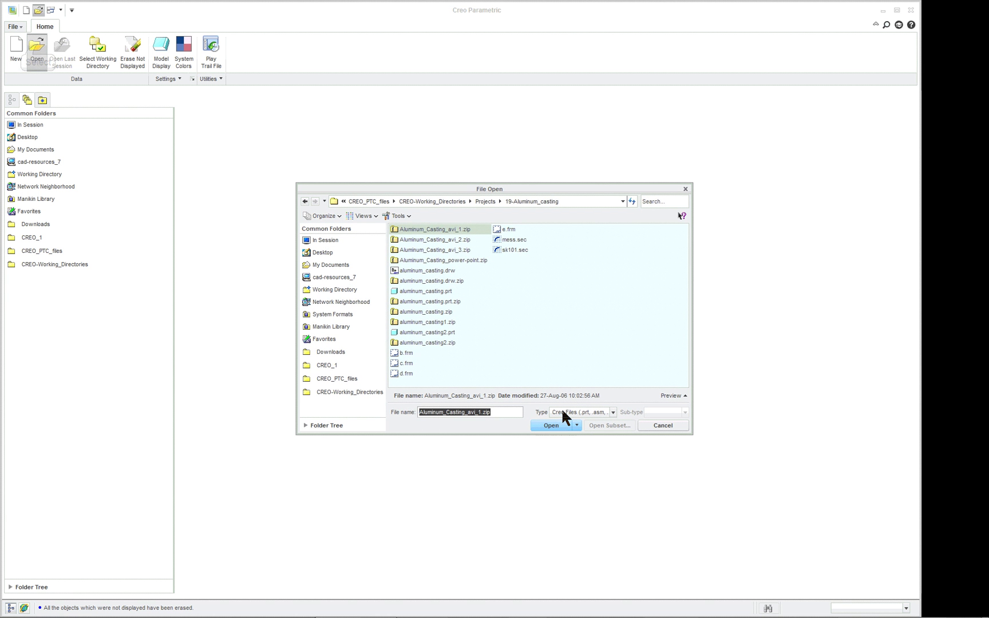
left_click(332, 390)
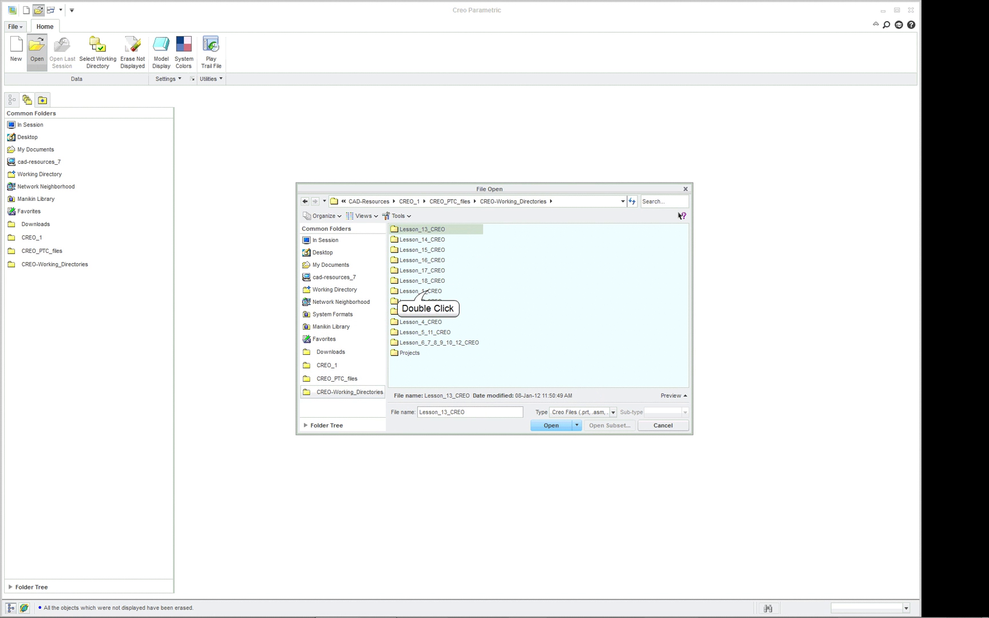
left_click(430, 292)
double_click(430, 292)
double_click(428, 239)
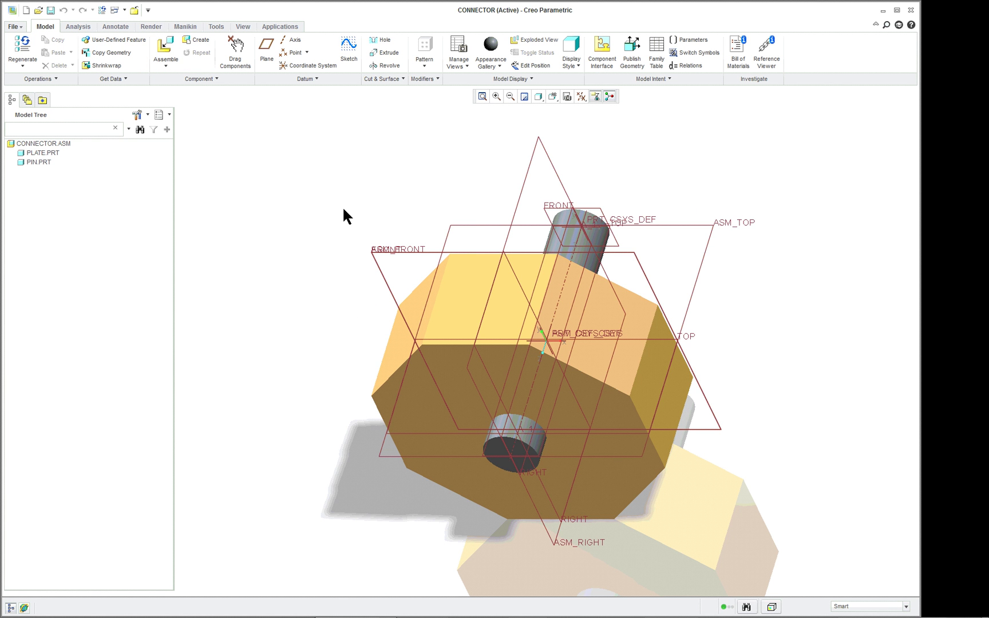
Step: Run the display mapkey on the connector assembly in its default orientation
scroll(343, 216, "up", 1)
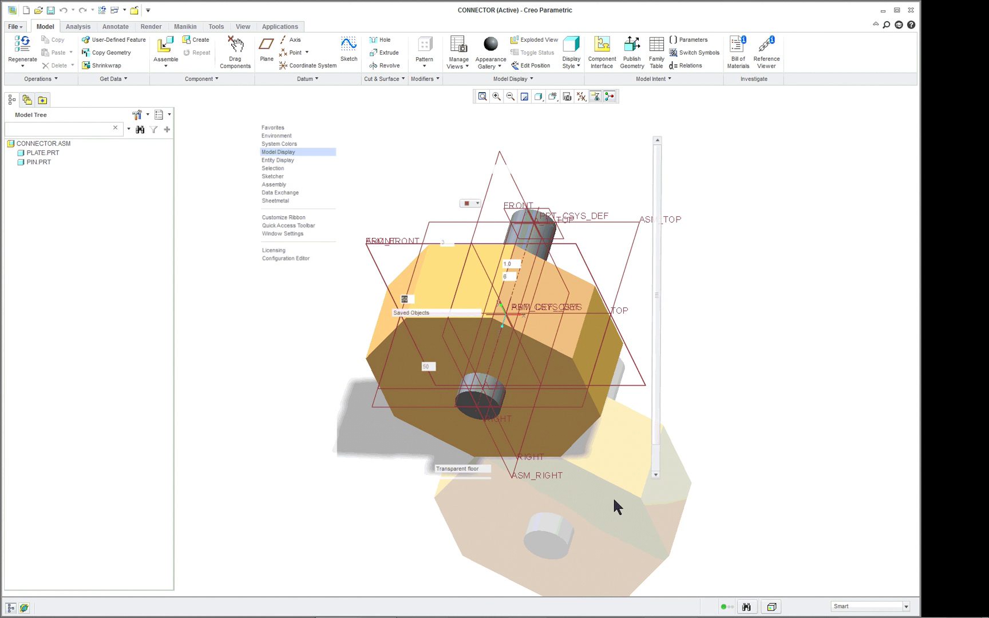
key("ctrl+d")
left_click(242, 27)
left_click(301, 51)
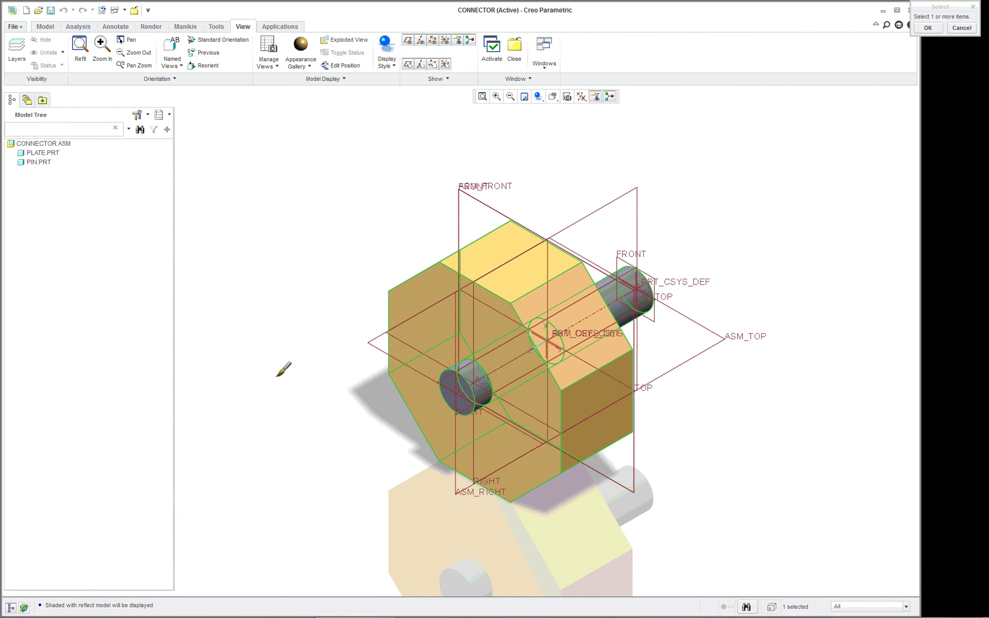